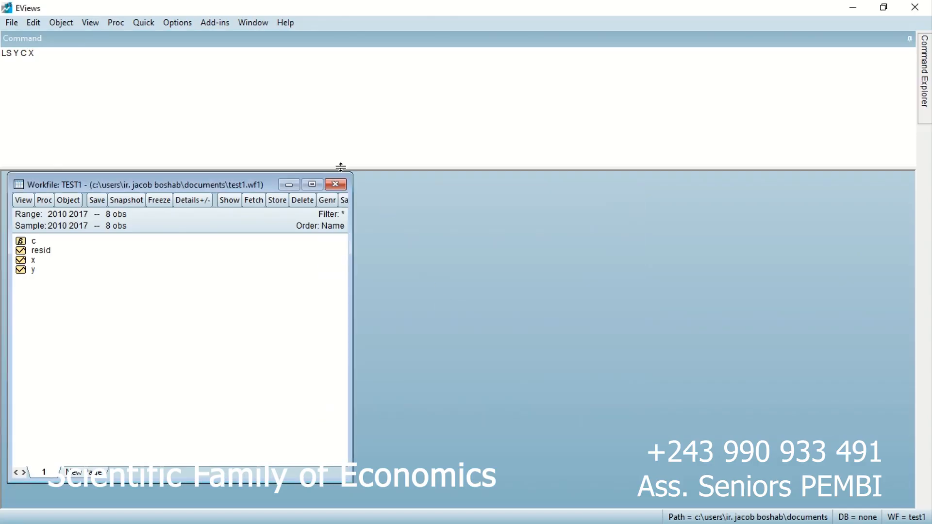
Step: Close the TEST1 workfile without saving its changes
click(340, 184)
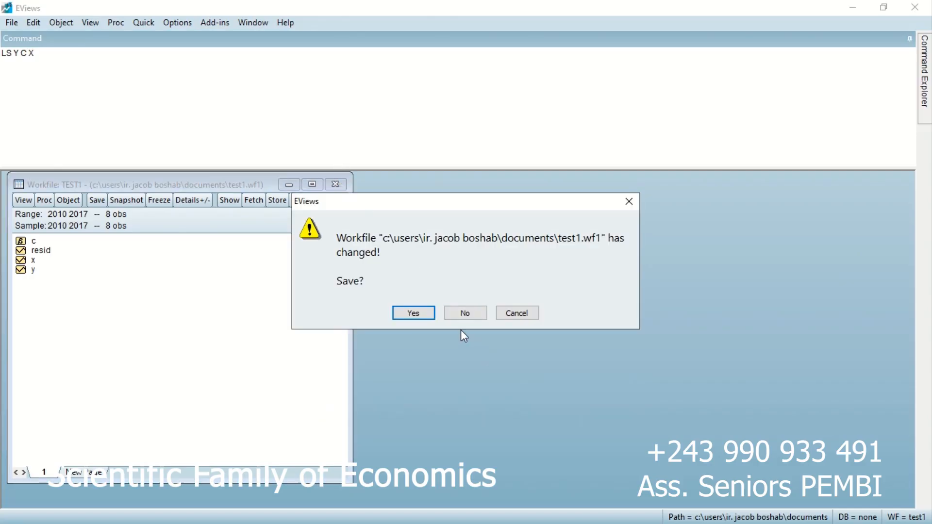
click(457, 316)
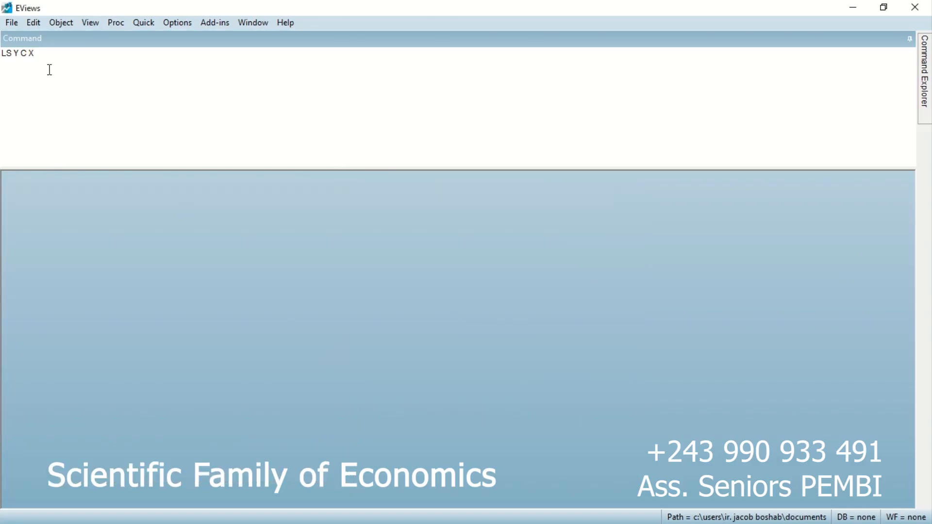
click(11, 25)
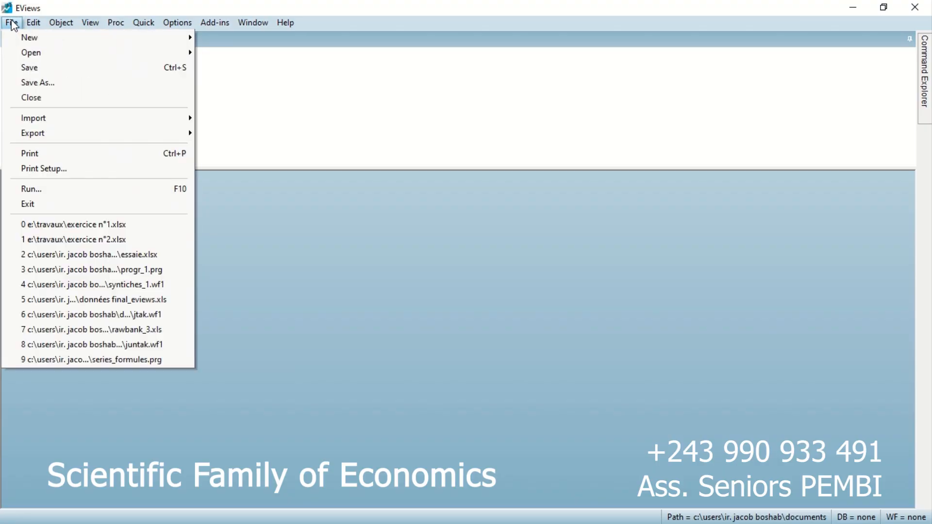
click(12, 23)
click(13, 23)
mouse_move(31, 35)
click(14, 23)
click(14, 23)
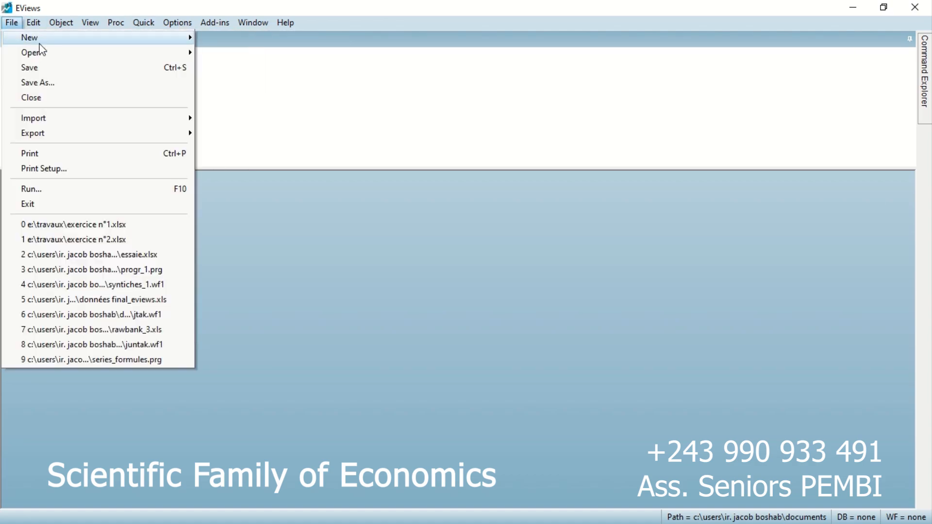
mouse_move(120, 47)
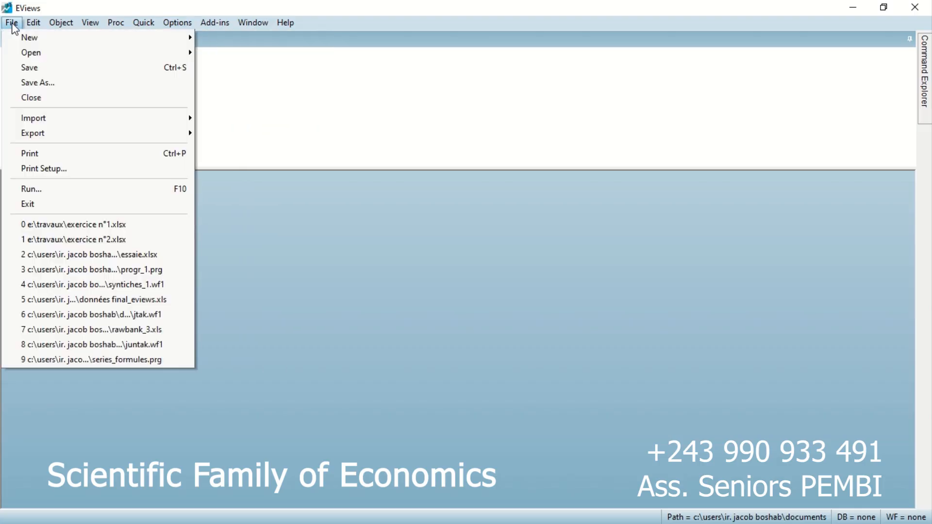
click(12, 23)
click(11, 23)
mouse_move(33, 40)
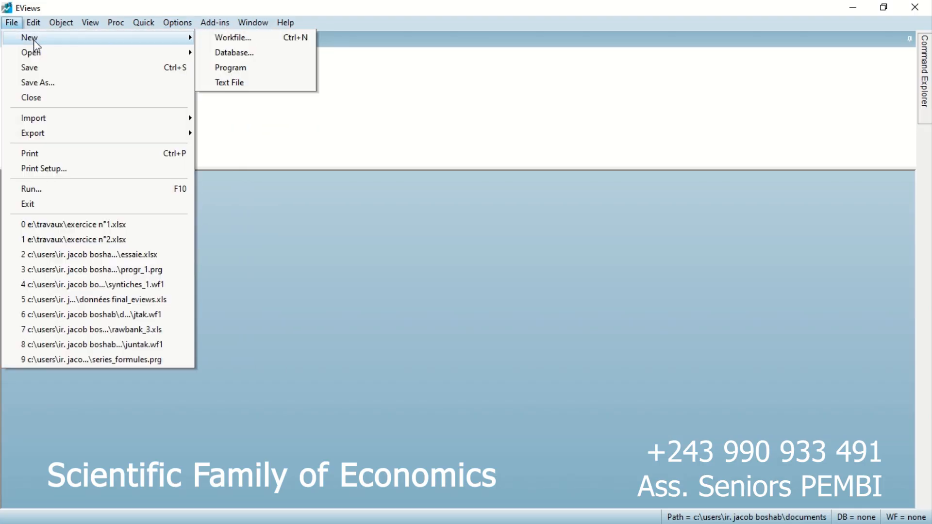
click(210, 40)
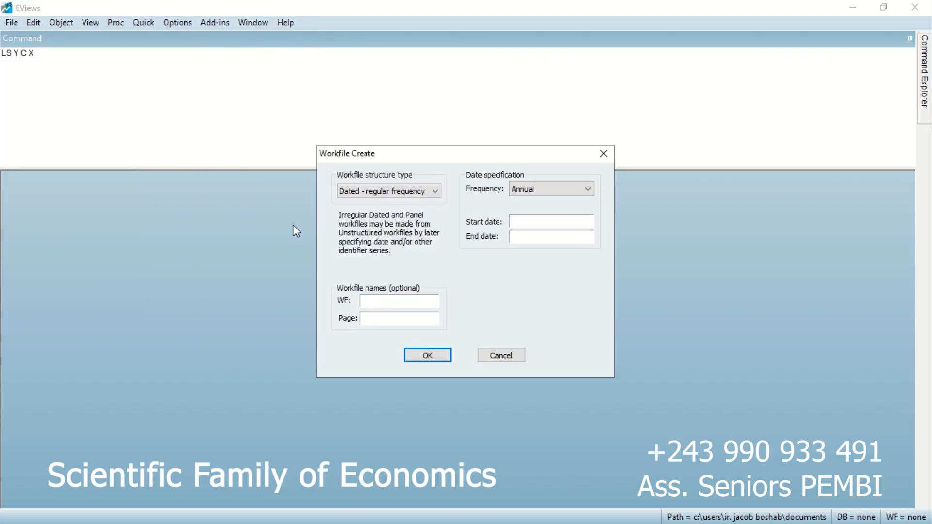
click(416, 194)
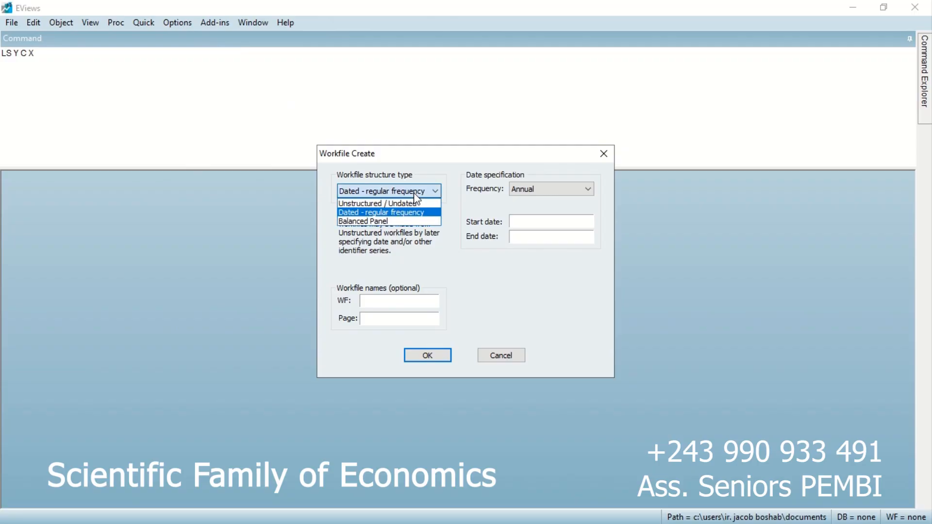
click(416, 195)
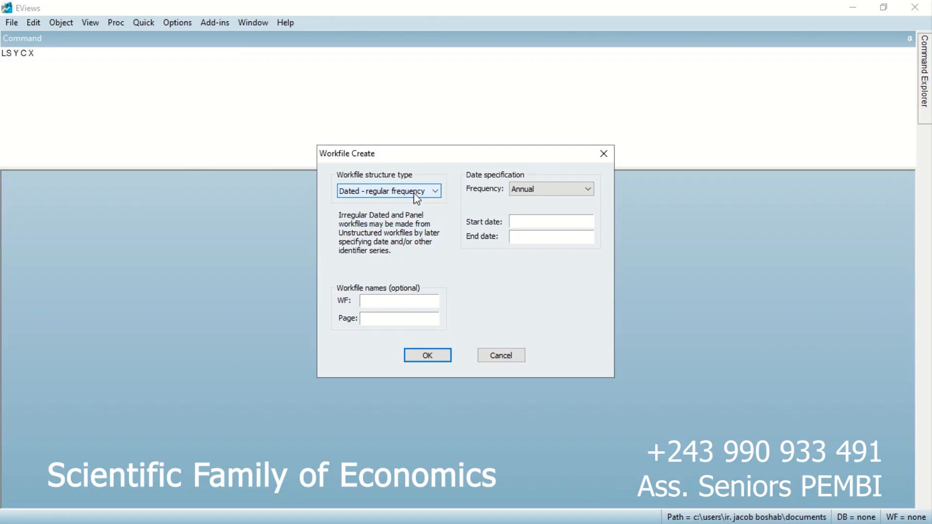
click(555, 191)
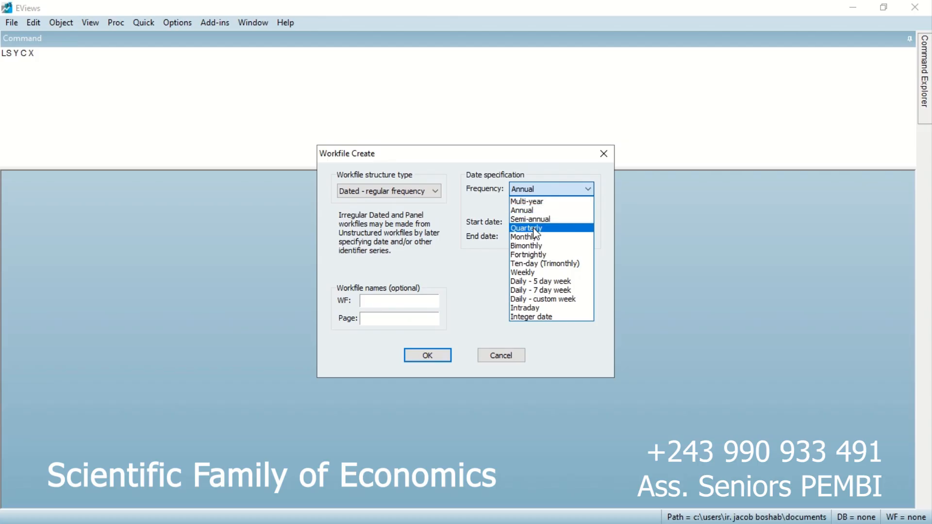
click(558, 235)
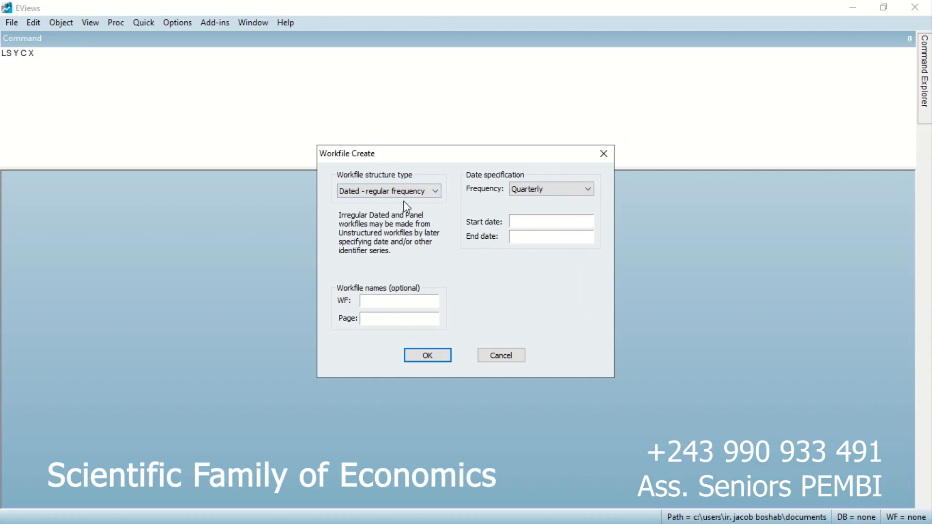
click(377, 305)
text(TEST2)
click(367, 319)
text(1)
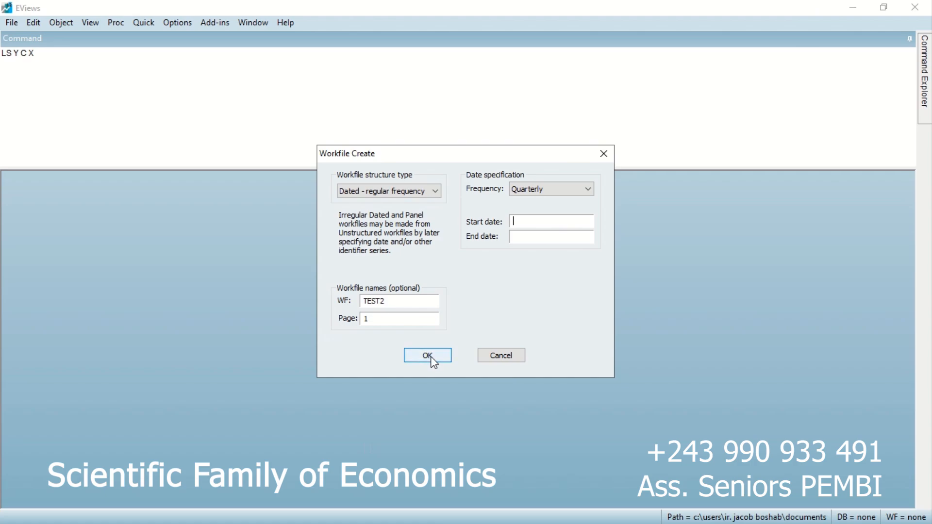
click(603, 154)
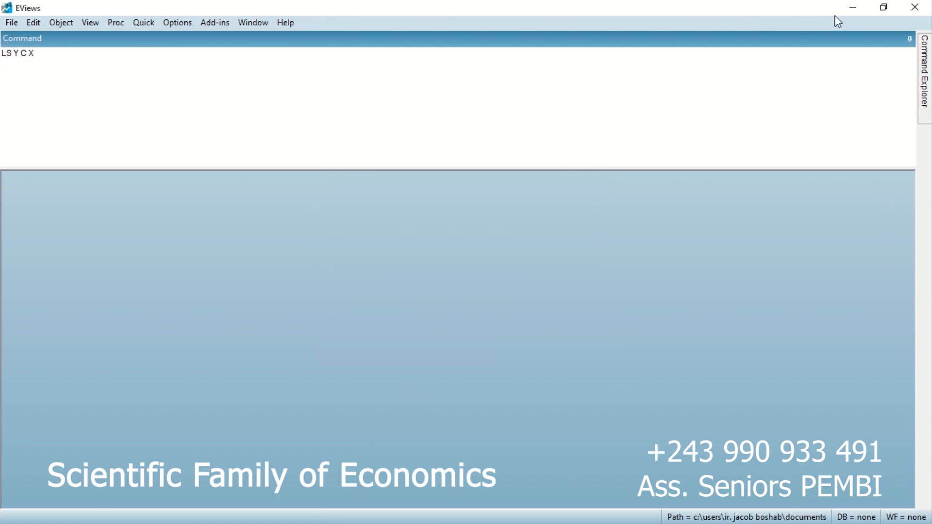
Step: Switch to the desktop and open the TRAVAUX folder on the USB drive (E:) in File Explorer
click(856, 6)
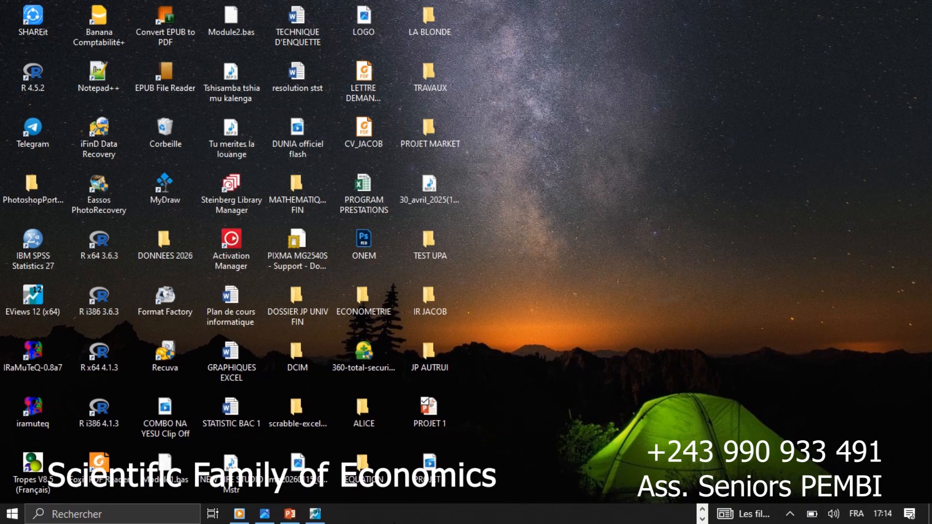
click(289, 424)
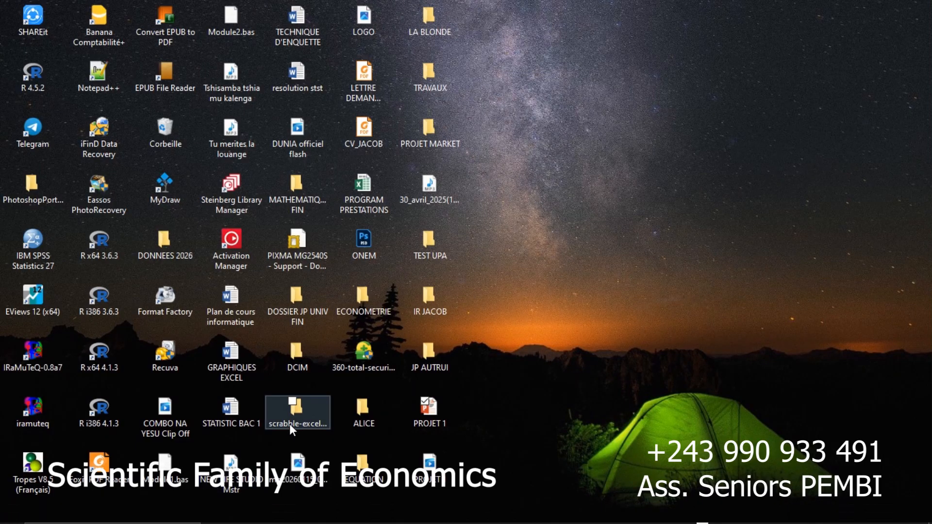
click(325, 430)
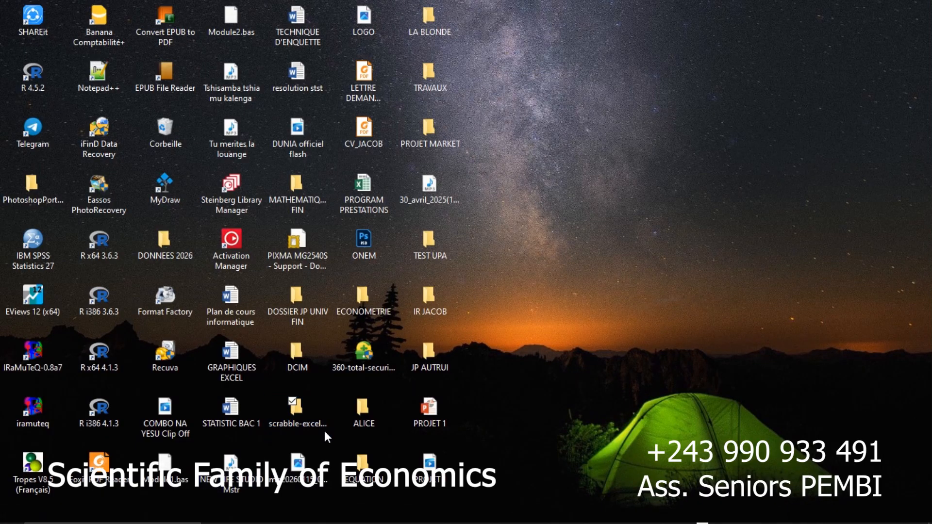
double_click(308, 424)
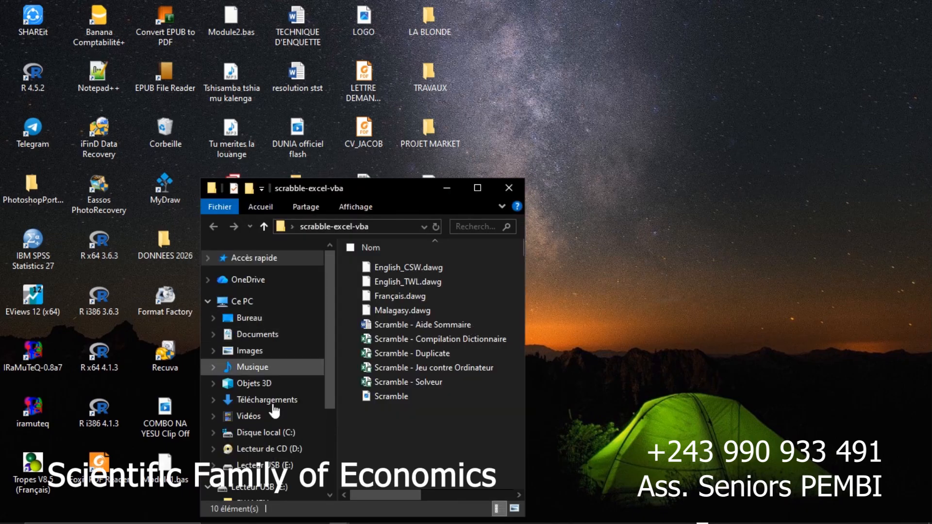
click(277, 467)
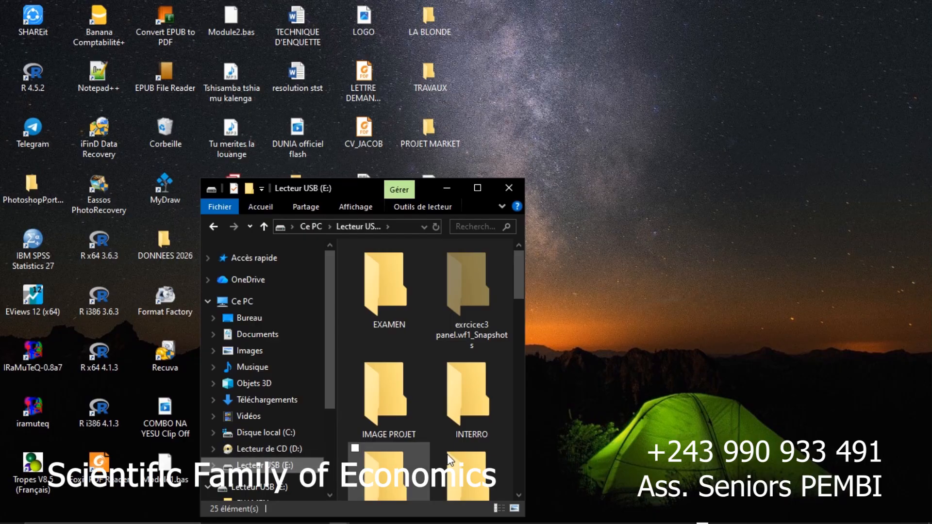
drag(518, 290, 517, 320)
double_click(495, 321)
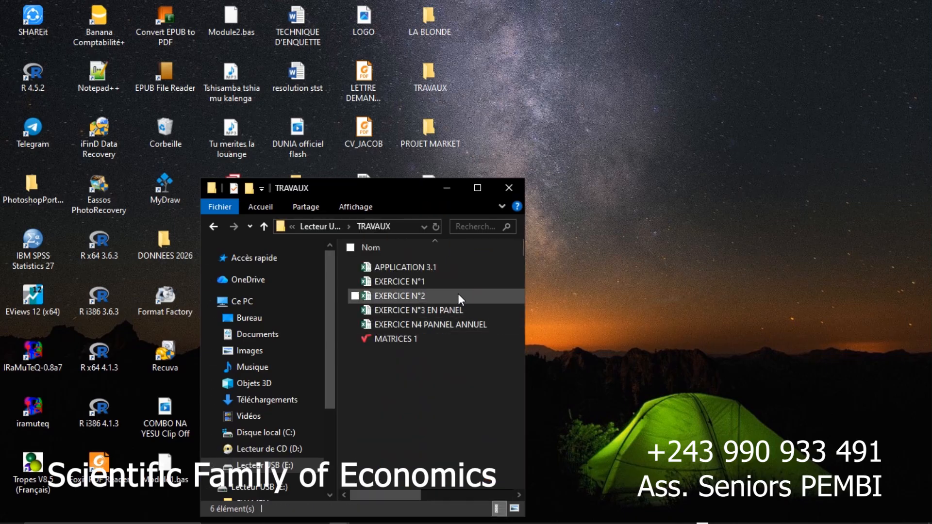
Step: Open the EXERCICE N°2 workbook in Excel and examine its PERIODES, Y, X1 and X2 data
click(459, 294)
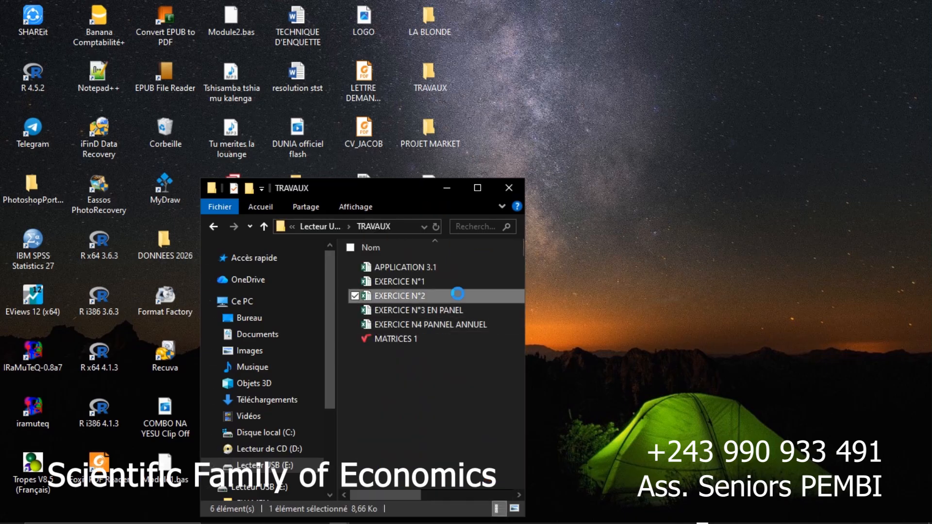
right_click(459, 294)
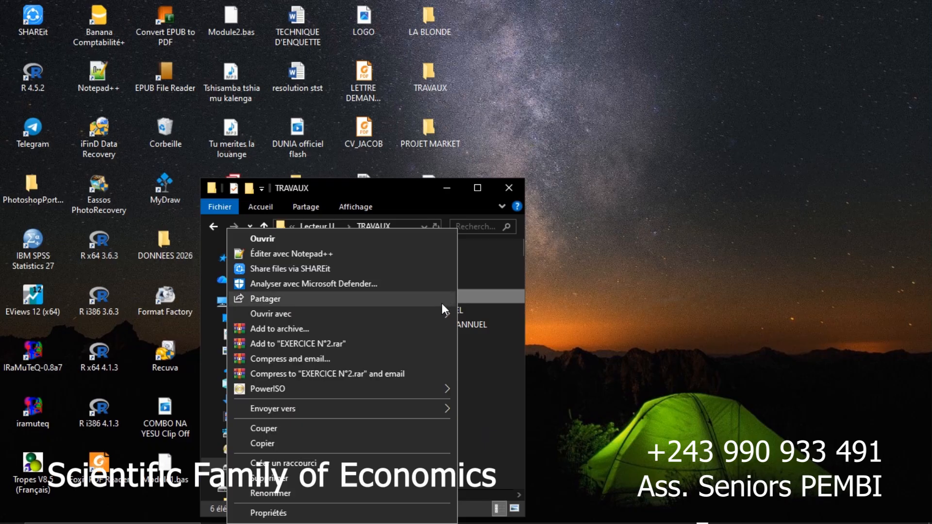
mouse_move(443, 309)
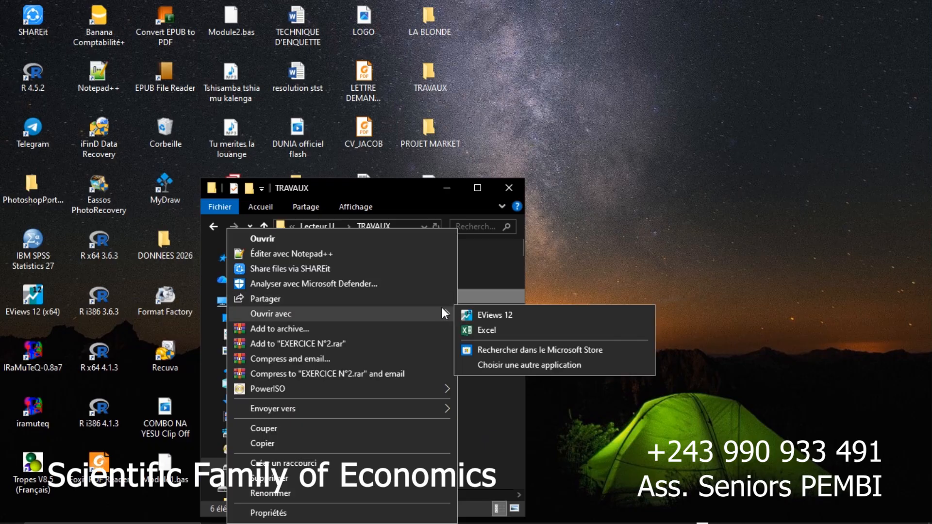
click(469, 328)
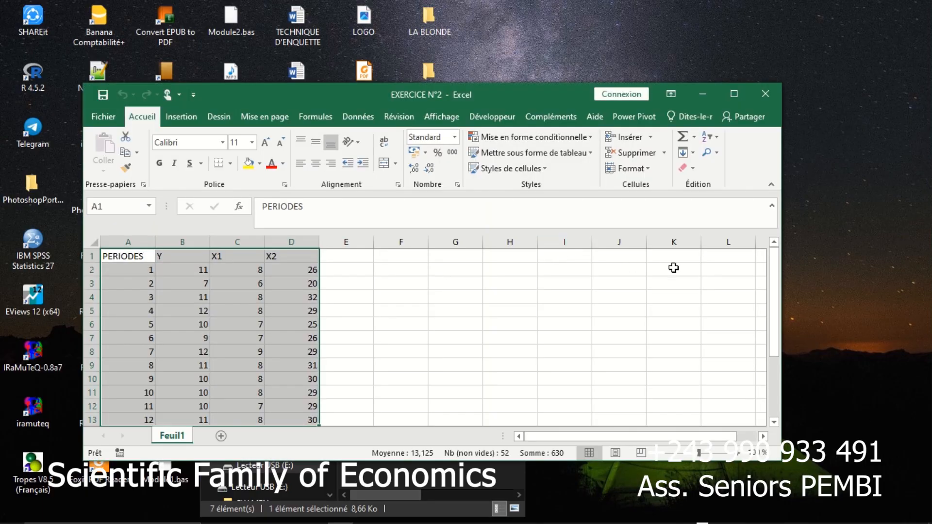
mouse_move(774, 282)
mouse_down()
mouse_move(774, 304)
mouse_move(781, 272)
mouse_up()
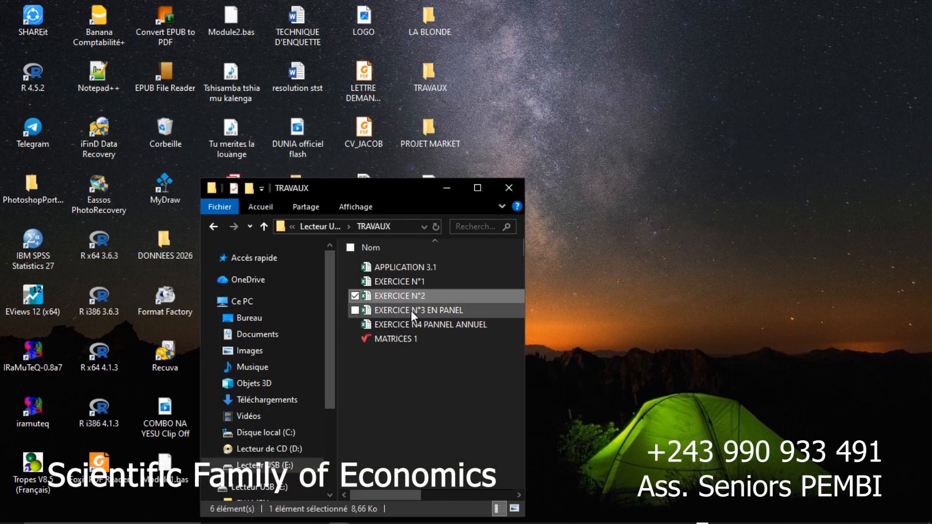
click(421, 269)
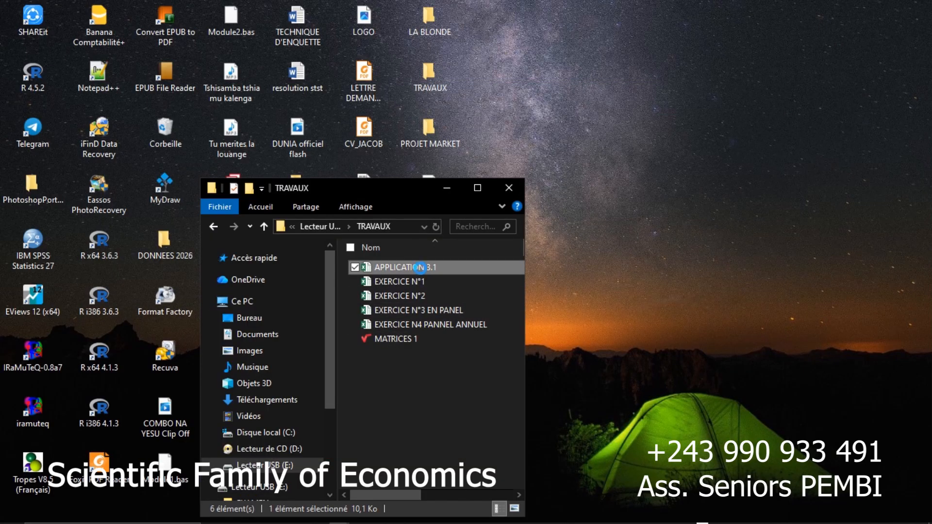
right_click(420, 269)
mouse_move(372, 320)
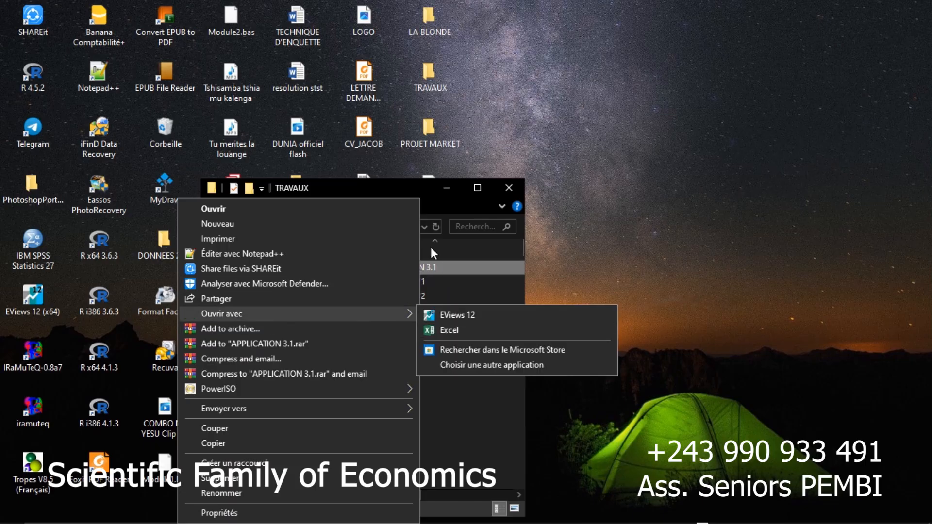
click(410, 188)
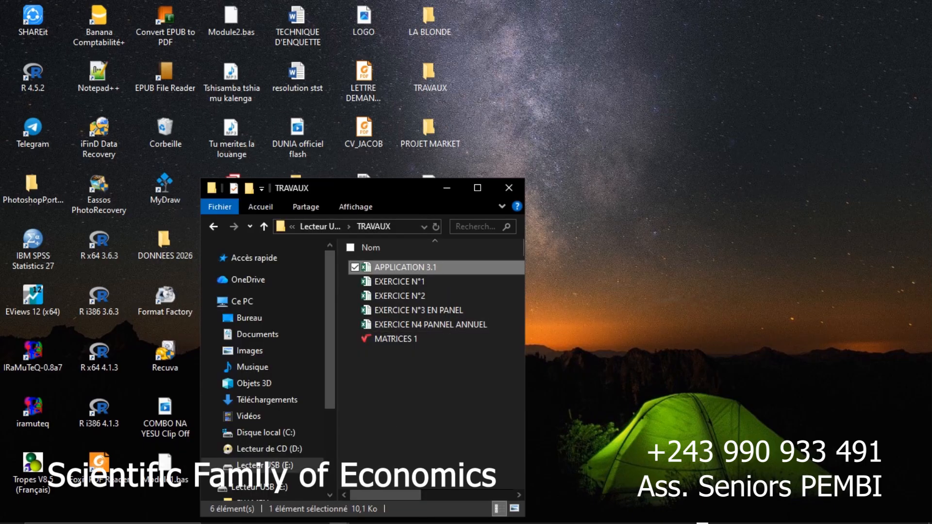
Step: Switch back to the EViews window
mouse_move(534, 520)
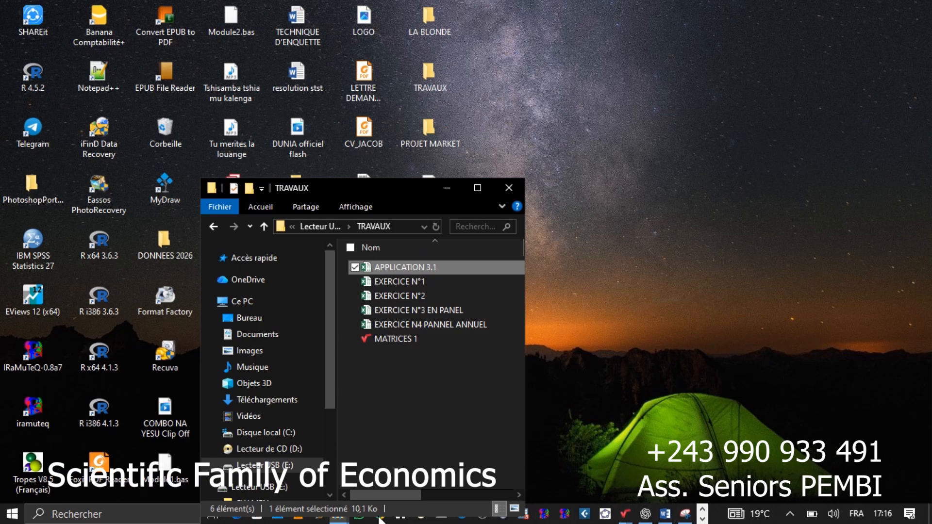
click(702, 519)
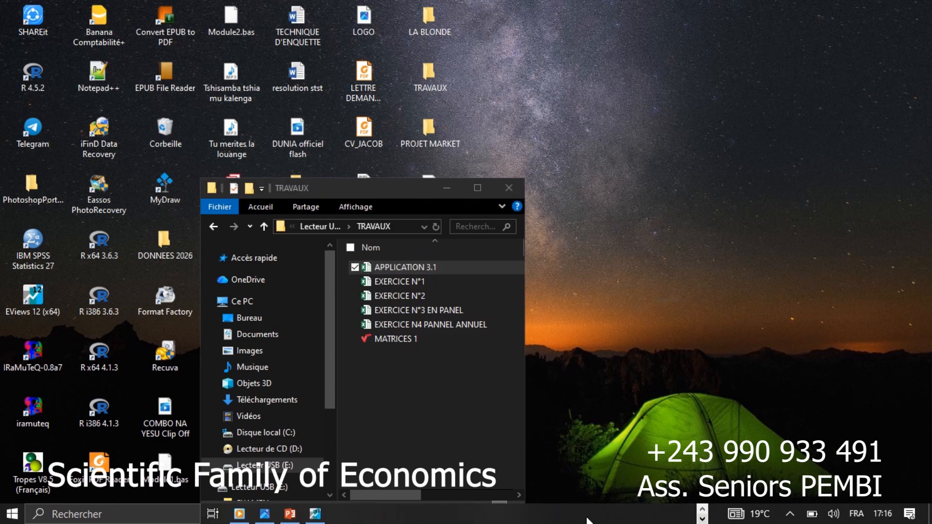
click(321, 515)
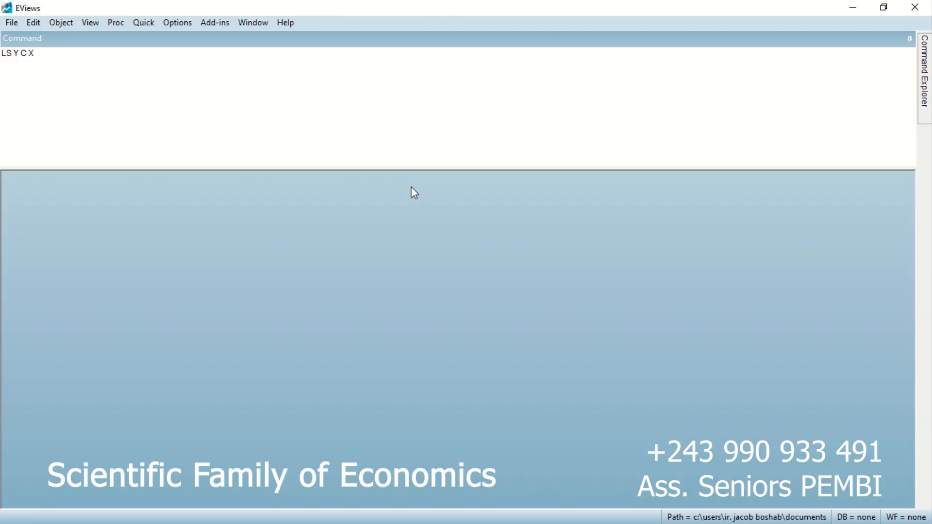
click(12, 23)
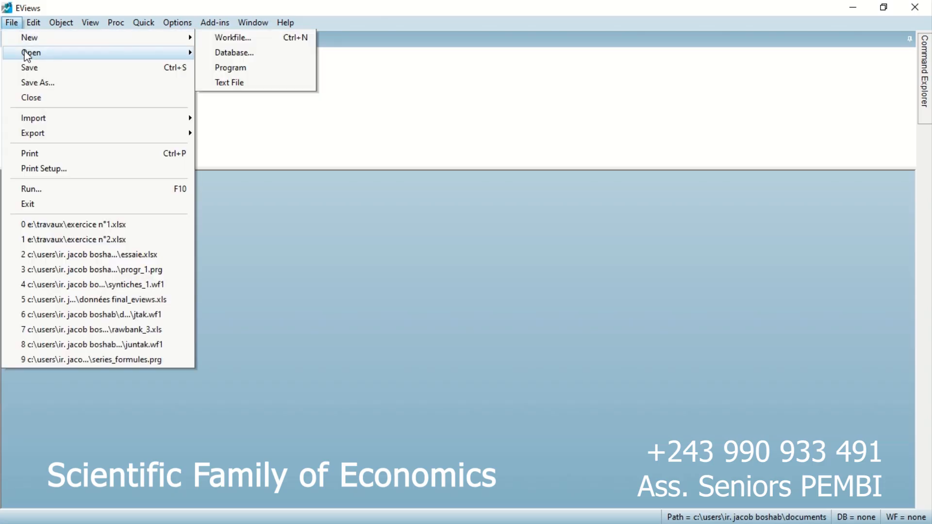
mouse_move(27, 56)
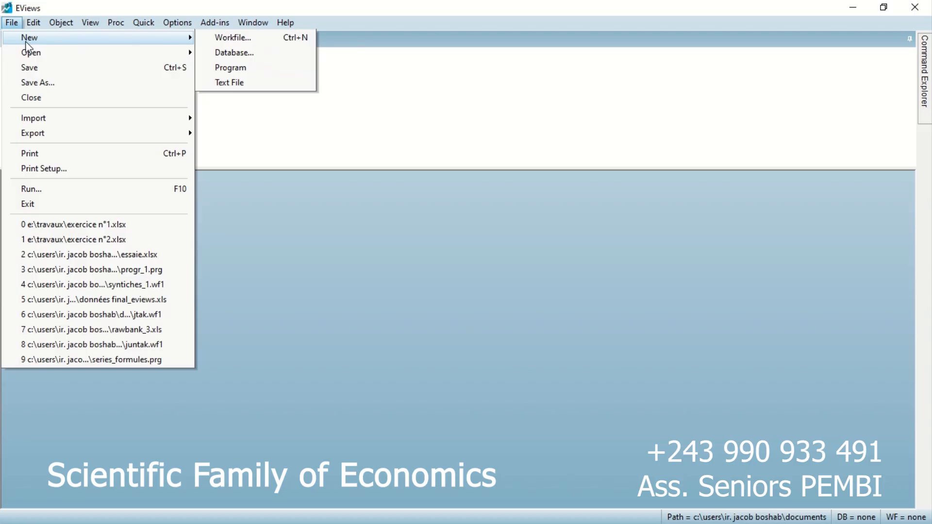
click(154, 28)
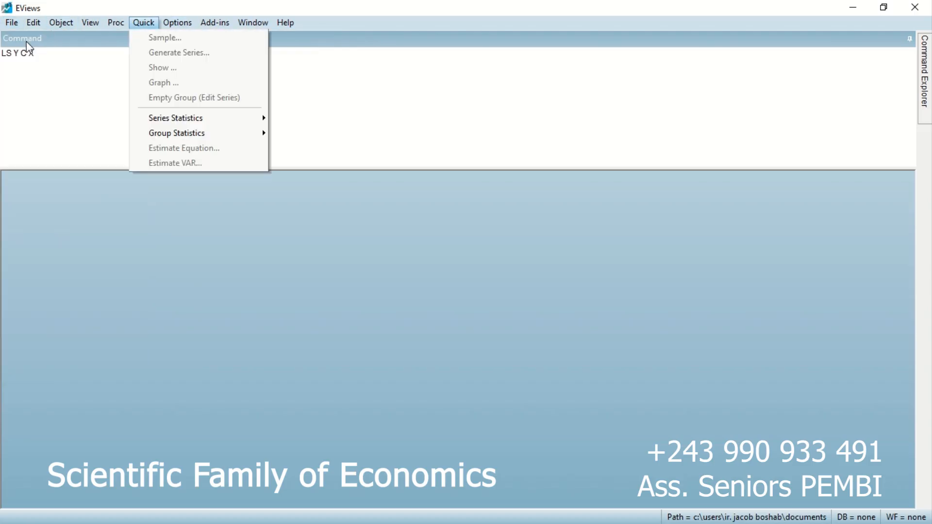
click(10, 23)
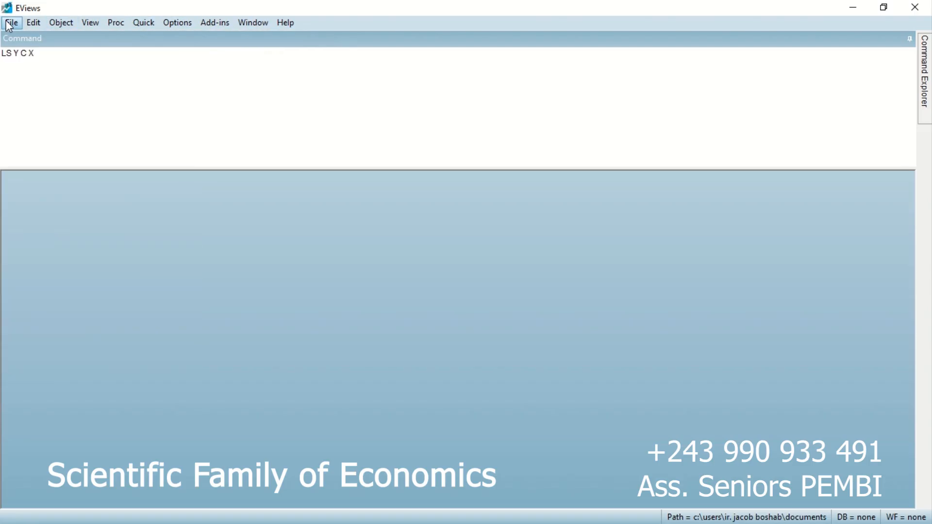
click(6, 24)
mouse_move(29, 39)
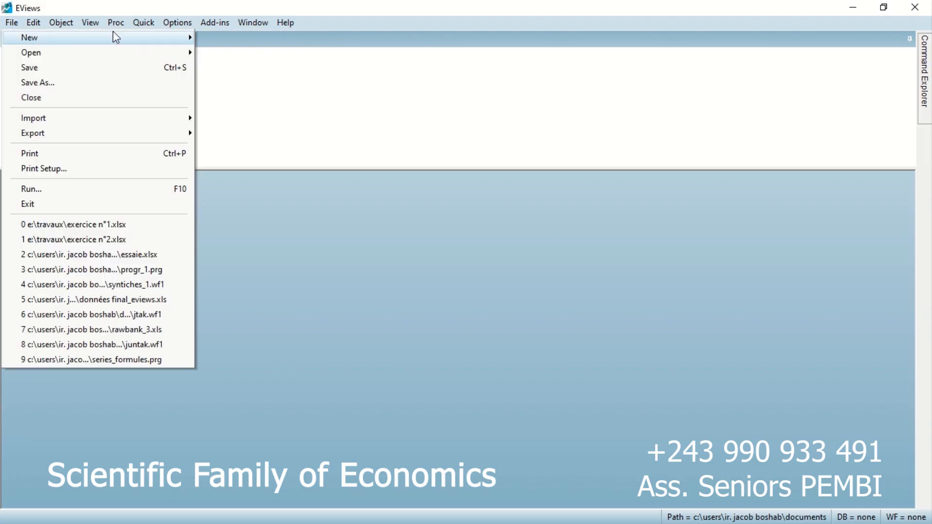
Step: Start a new workfile with the dated regular-frequency structure and set its frequency to Monthly
click(18, 23)
click(18, 23)
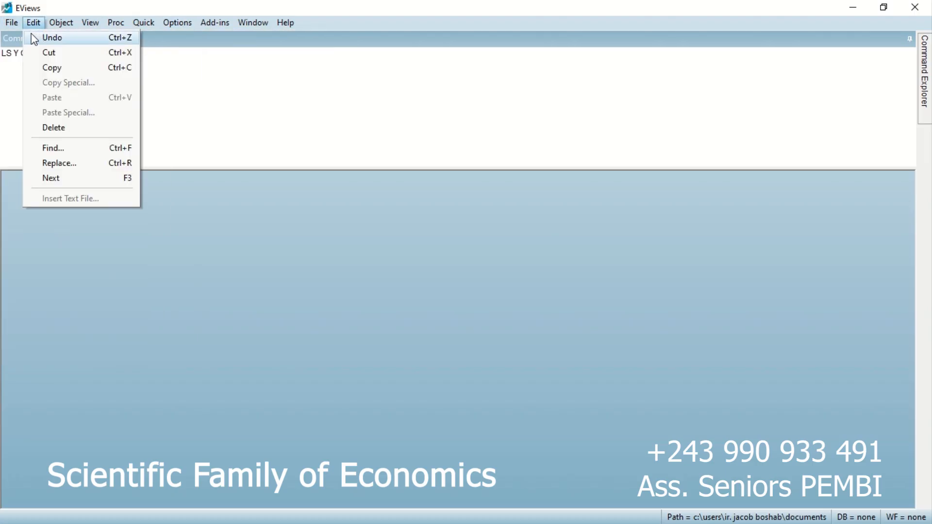
mouse_move(16, 42)
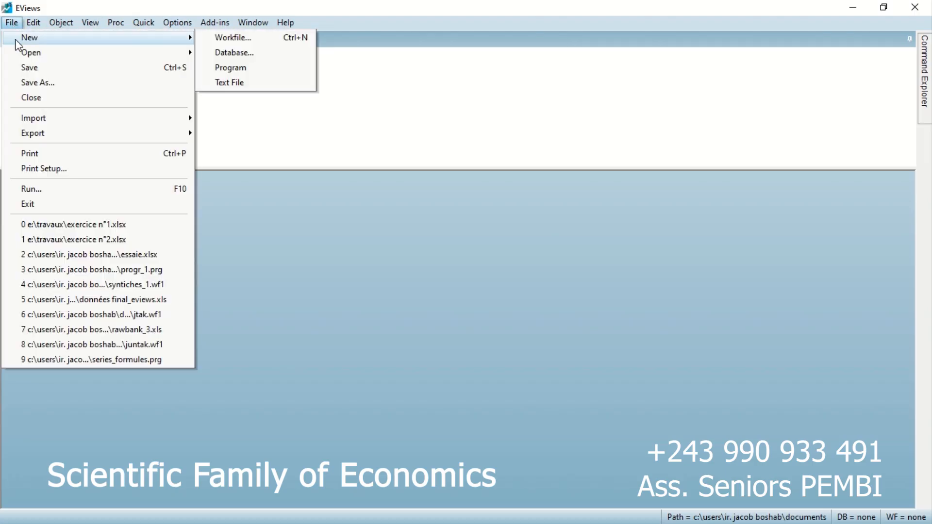
click(214, 35)
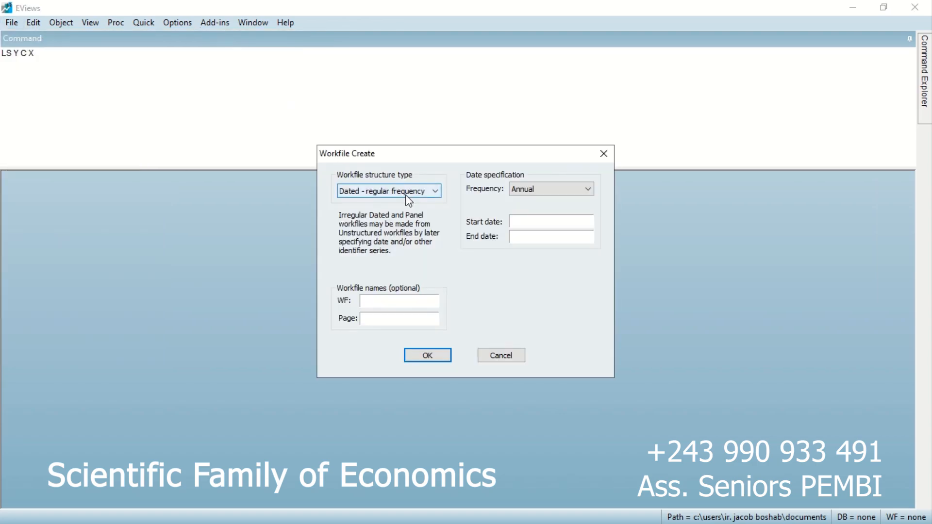
click(537, 189)
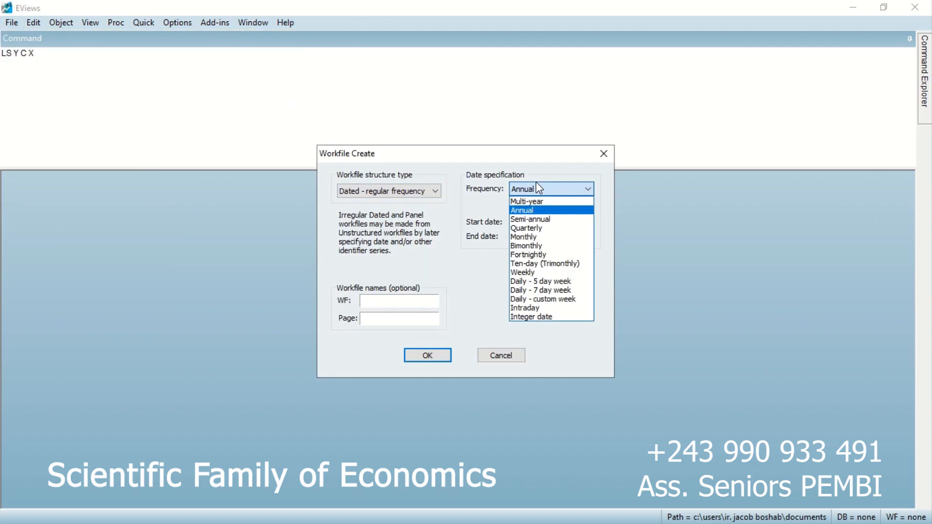
click(539, 227)
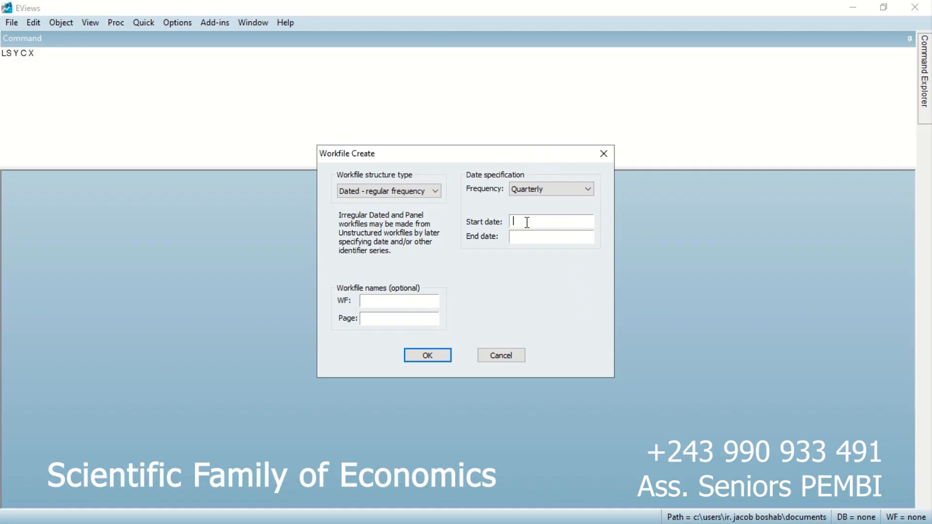
click(533, 194)
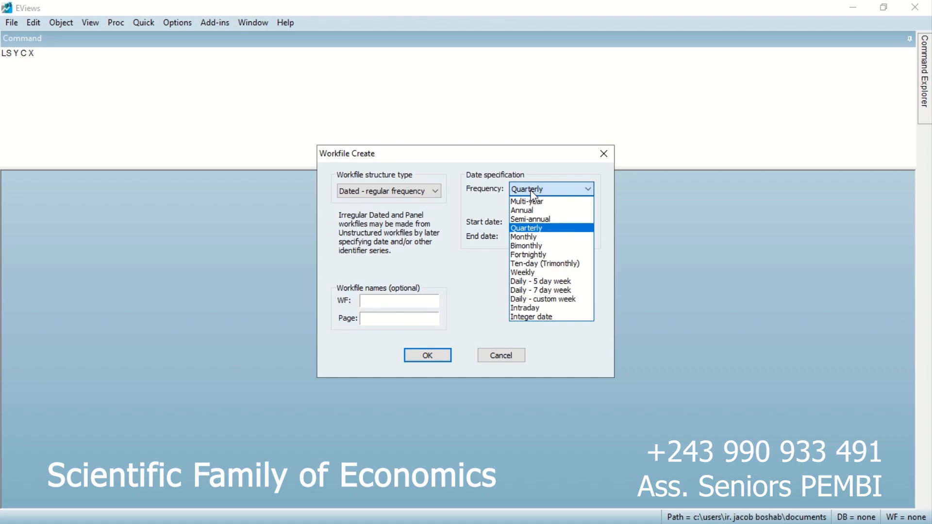
click(545, 238)
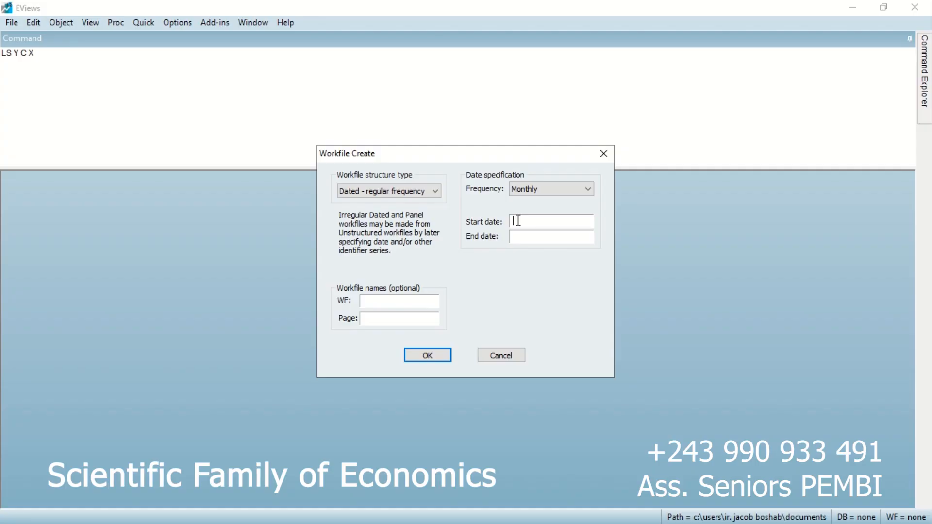
Step: Set the new workfile's start date to 2025M01 and its end date to 2025M12
text(2025M01)
click(520, 237)
text(2025M12)
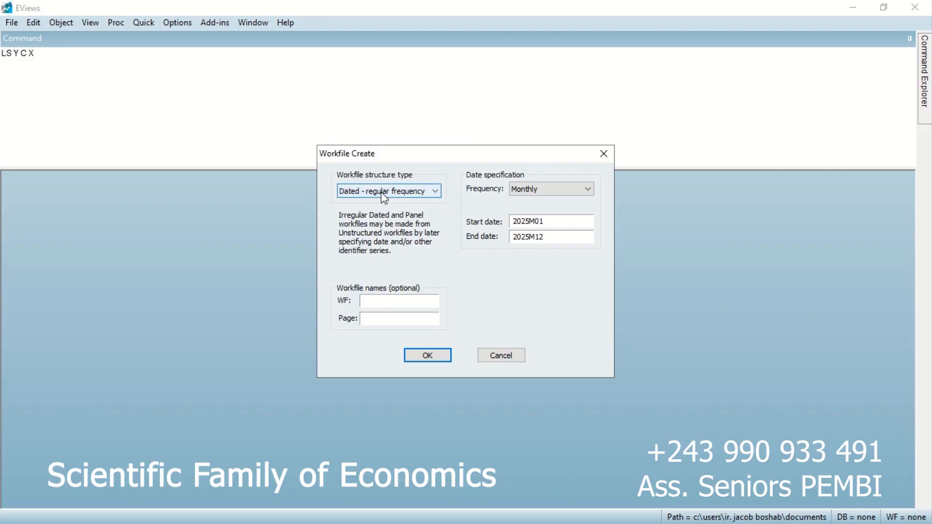
Step: Name the workfile TEST and its page 1, and create it
click(393, 301)
text(TEST)
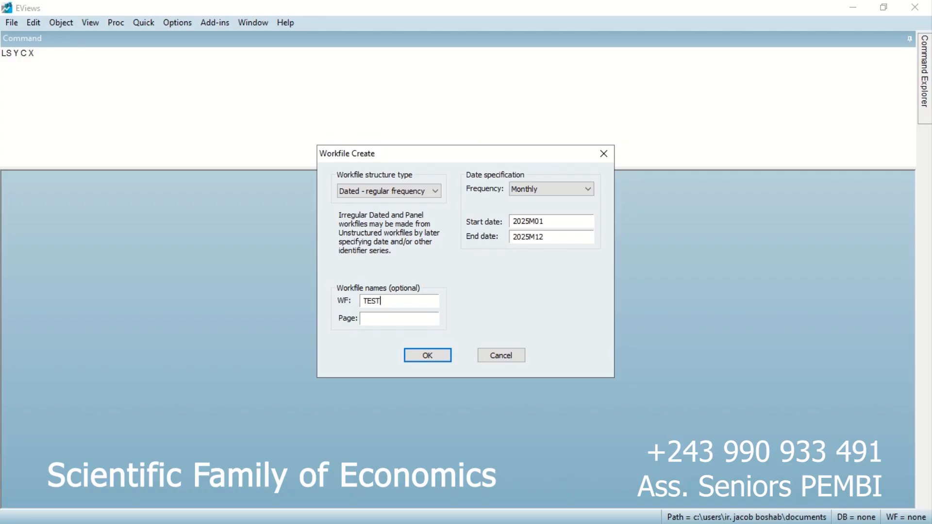
click(389, 321)
text(1)
click(422, 355)
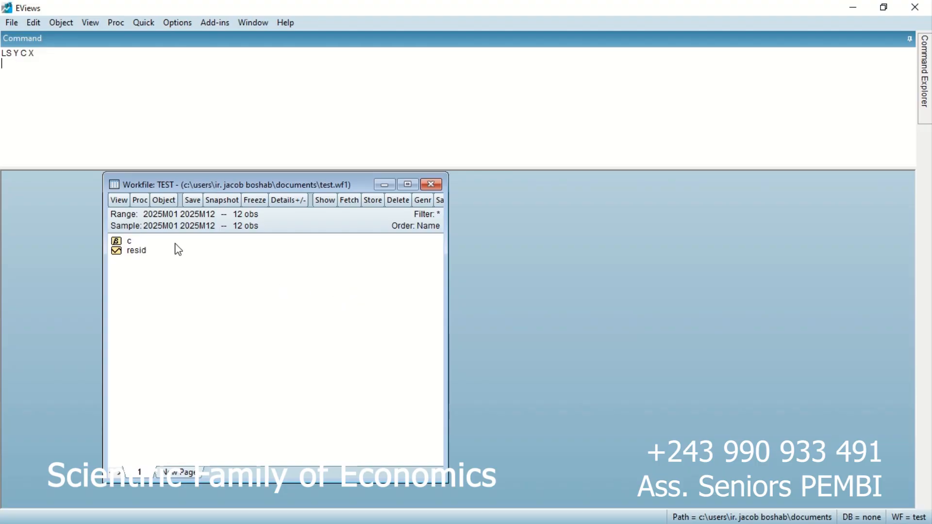
Step: Start importing the EXERCICE N°2 Excel file from the TRAVAUX folder on the USB drive (E:) into the workfile
click(12, 23)
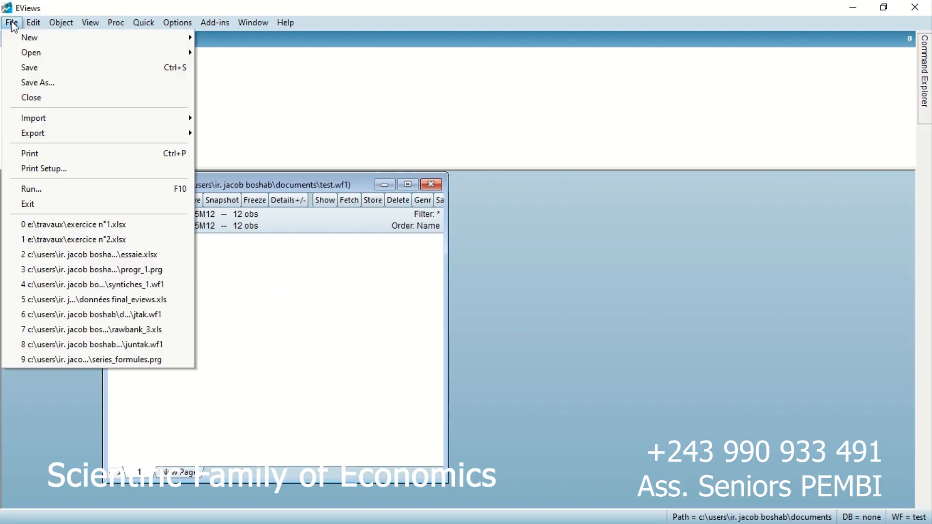
mouse_move(31, 43)
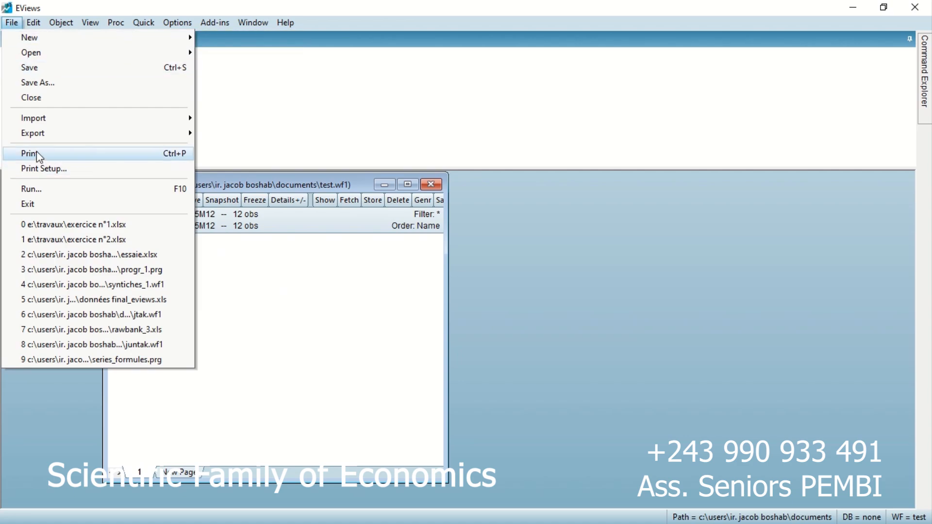
mouse_move(44, 119)
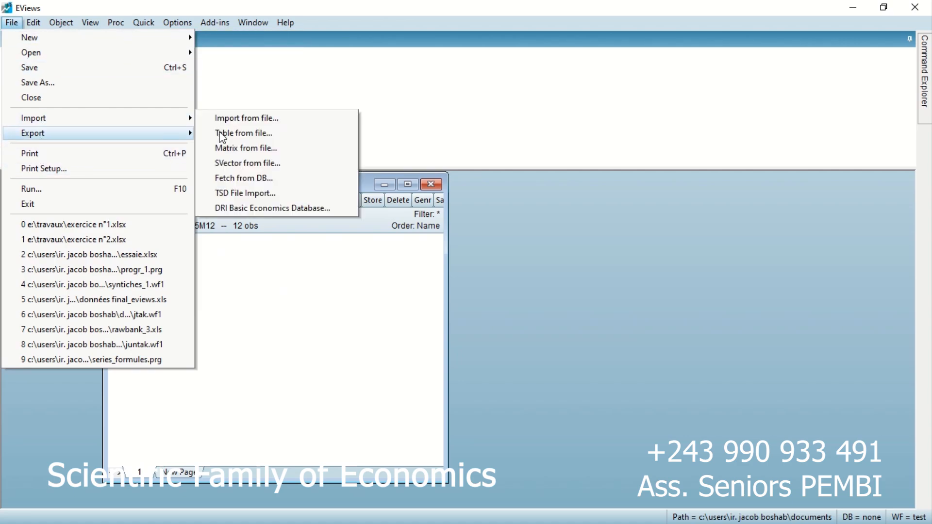
click(246, 116)
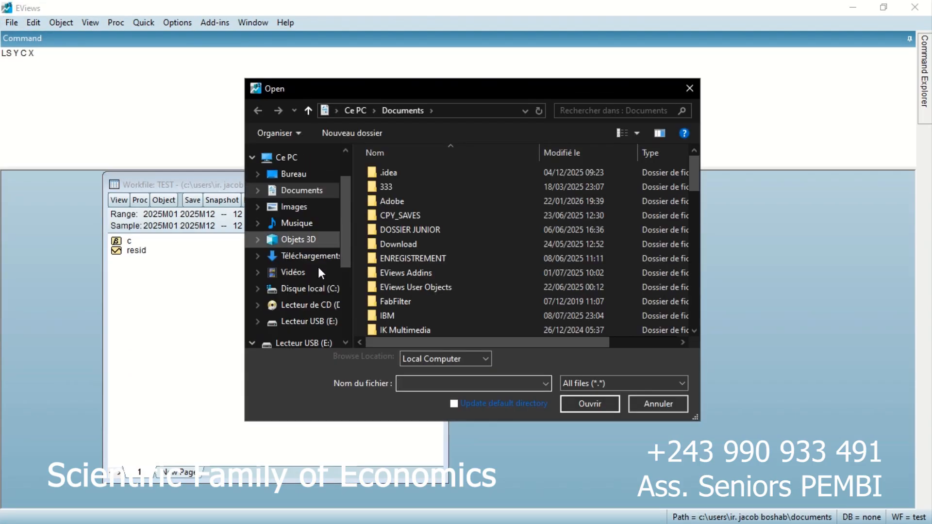
click(311, 321)
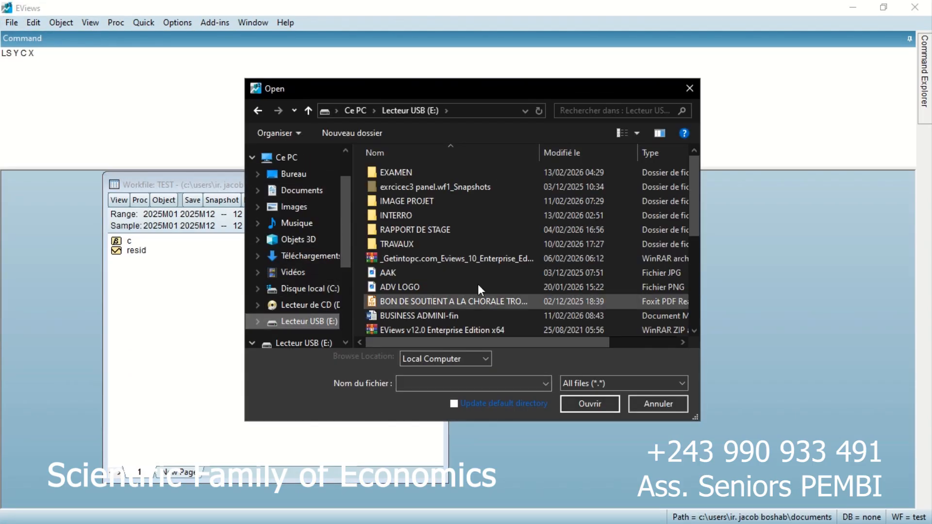
click(458, 245)
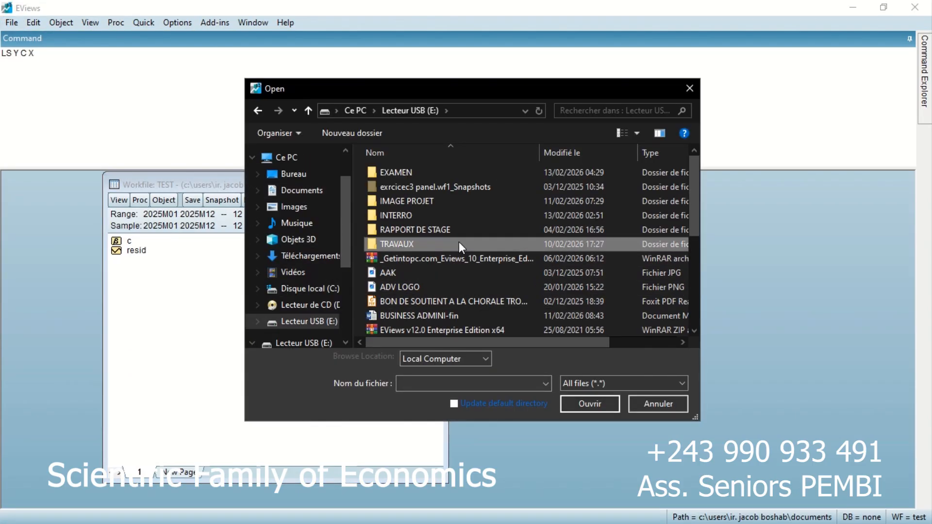
double_click(459, 243)
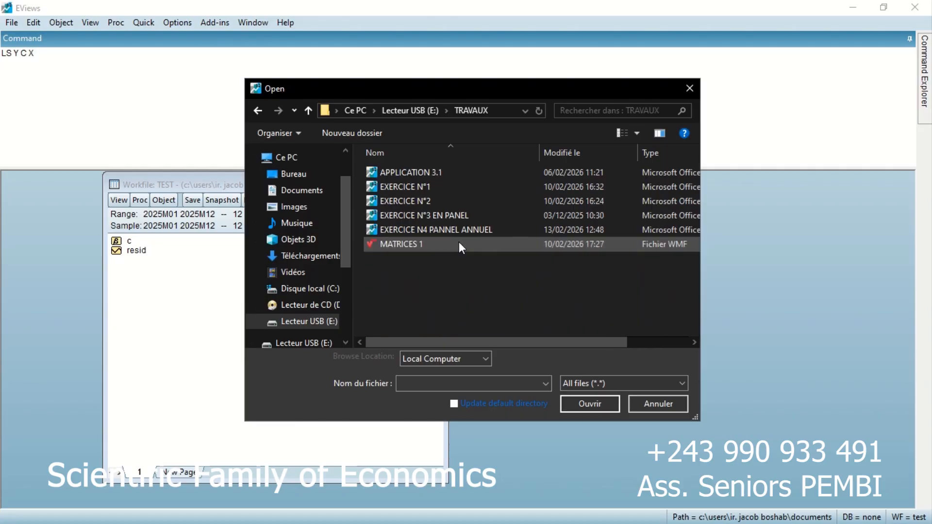
click(441, 201)
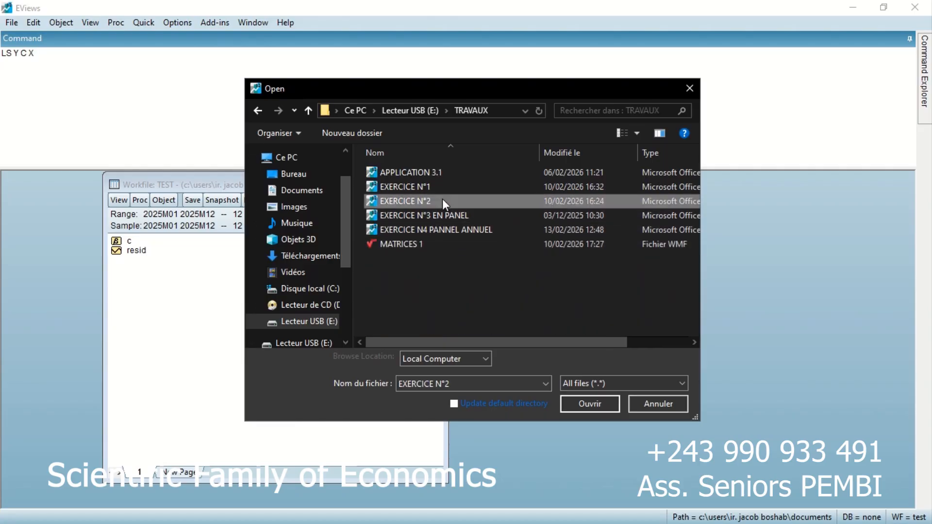
double_click(442, 201)
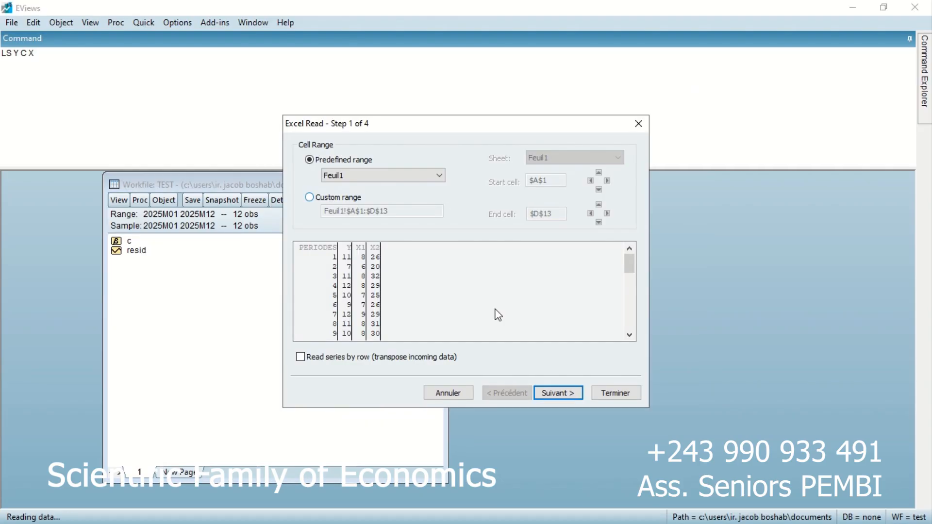
Step: Accept the default cell range and column header settings for the Excel import, and set the monthly start date to 2025
click(557, 395)
click(558, 394)
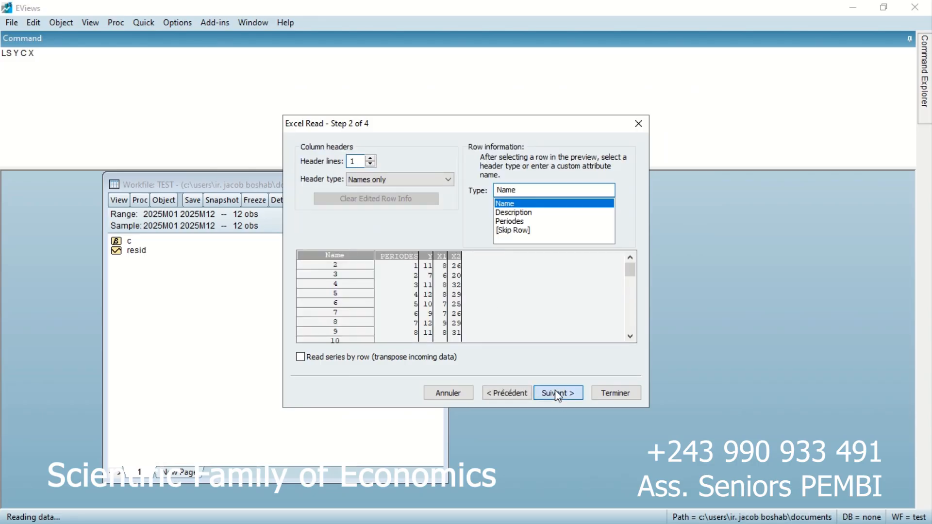
click(557, 394)
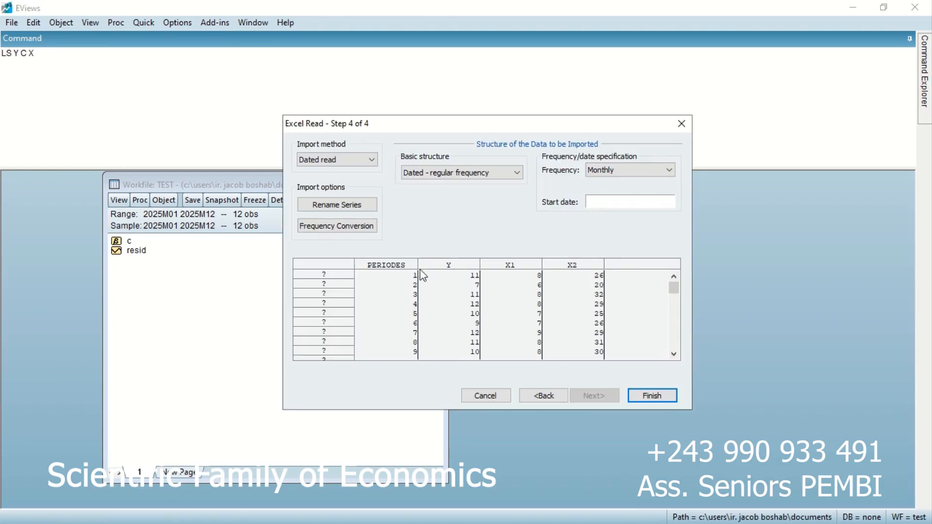
click(593, 203)
text(2025)
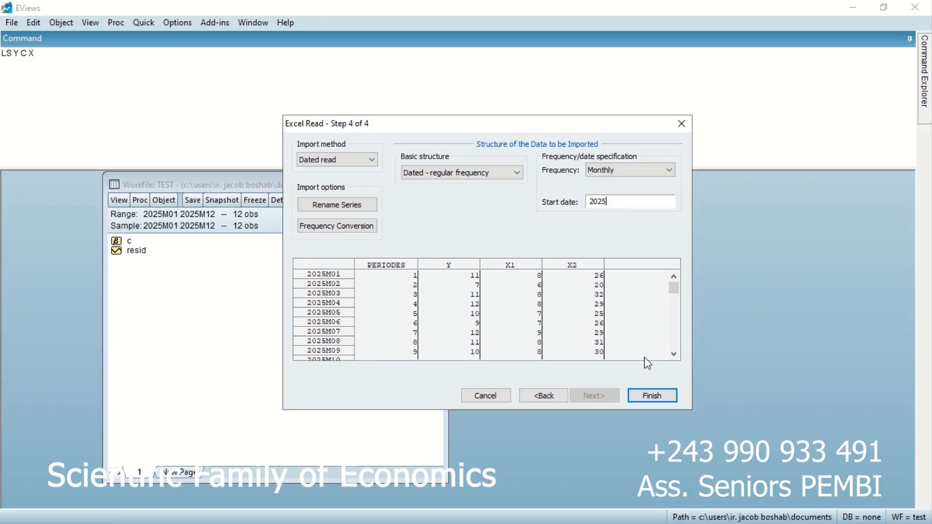
Step: Check the last rows of the import preview and finish the import without linking the series to the external source
click(674, 354)
click(674, 354)
click(673, 354)
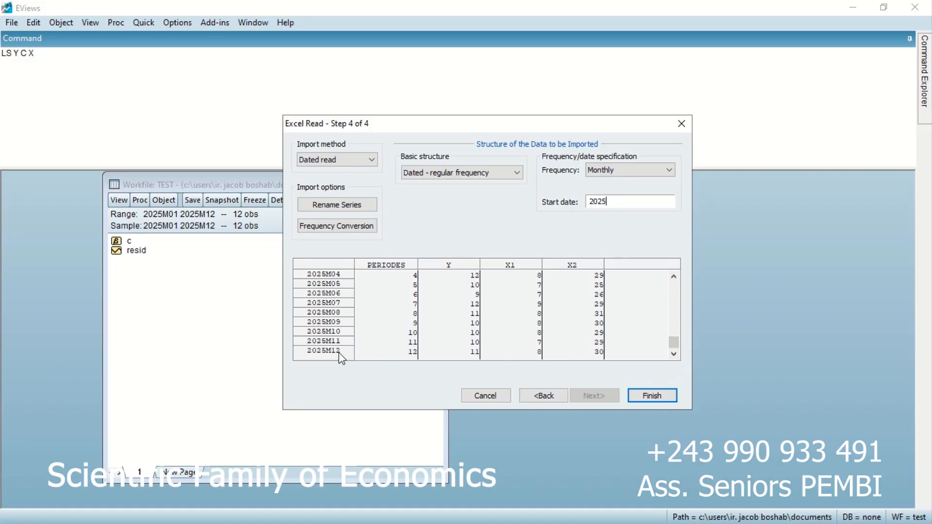
click(641, 401)
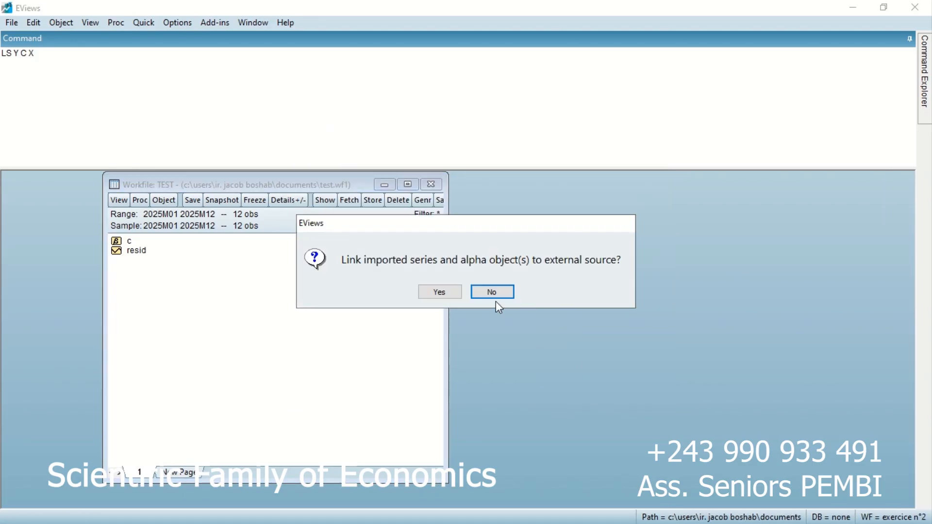
click(492, 293)
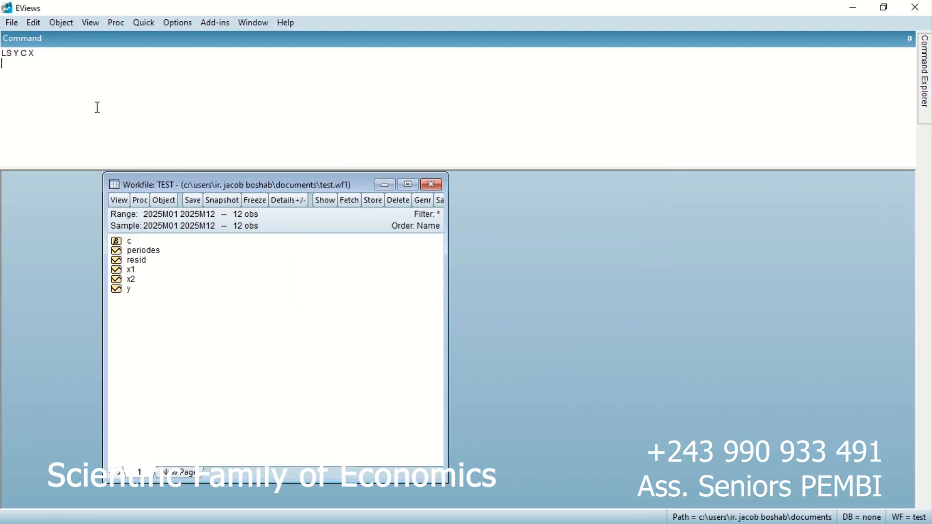
click(8, 66)
click(7, 25)
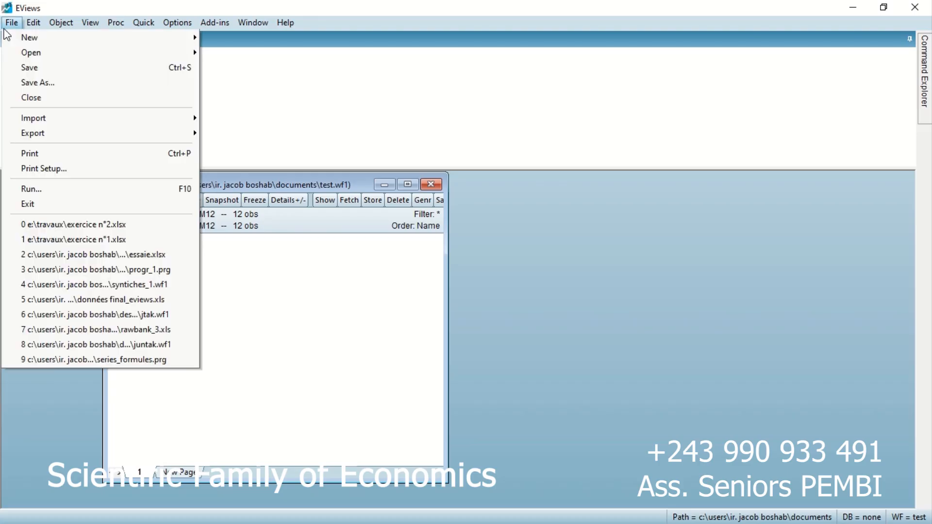
mouse_move(18, 39)
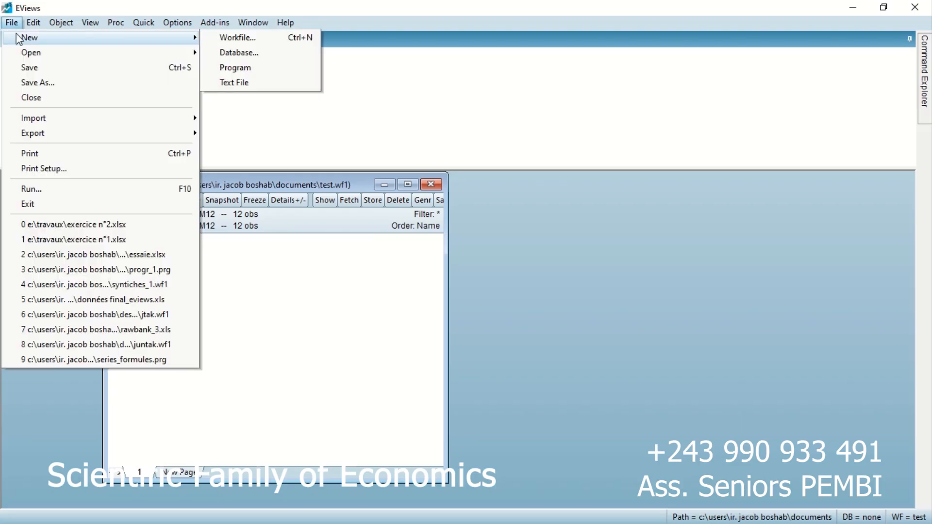
click(240, 253)
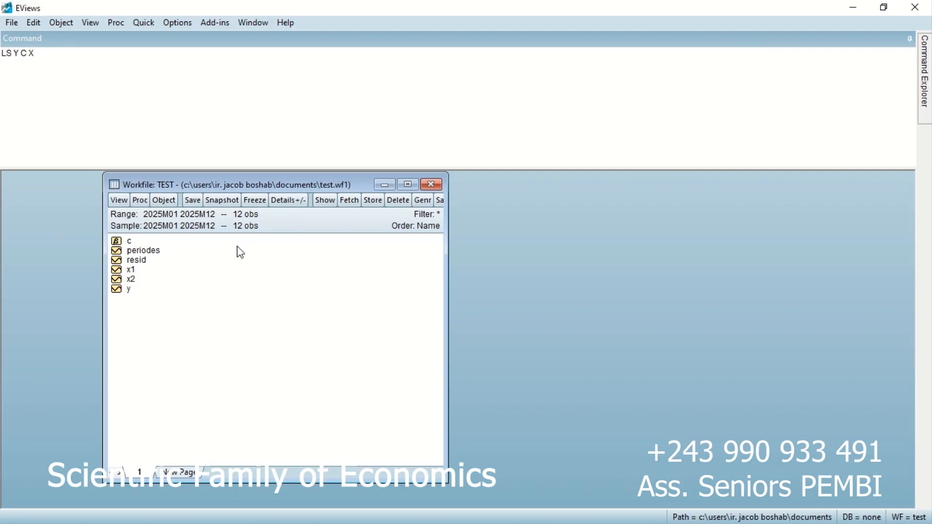
Step: Complete the existing least-squares command as LS Y C X1 X2 and run it to estimate the multiple regression
click(35, 53)
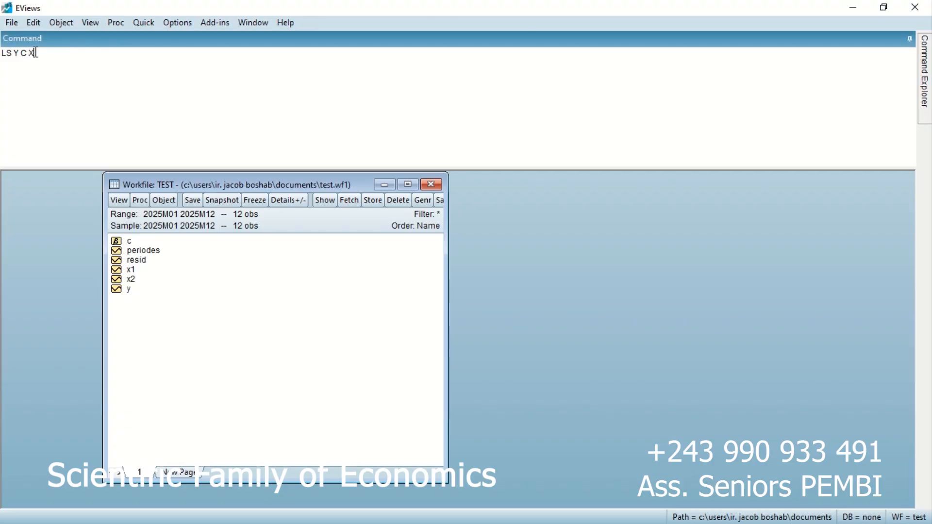
text(1 X2)
key(Return)
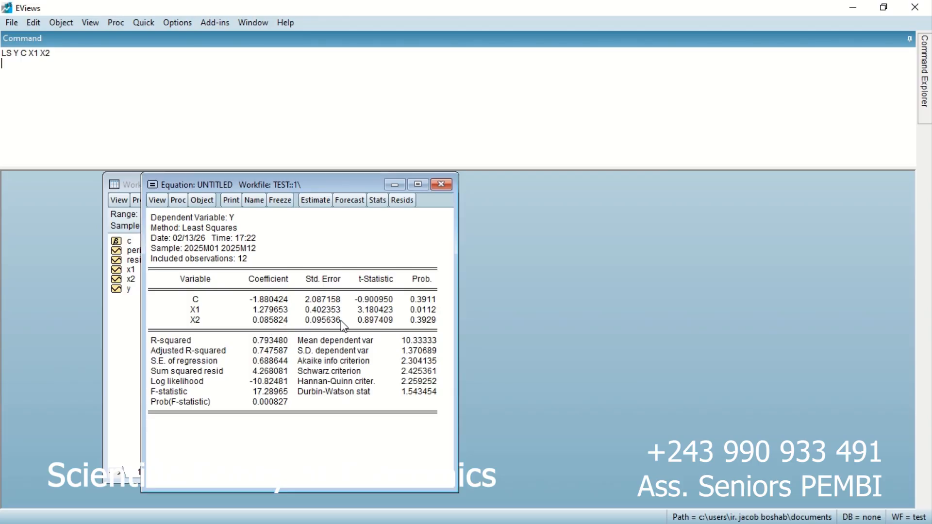
Step: Examine the regression output: the coefficient probabilities of C, X1 and X2, R-squared and adjusted R-squared, and the F-statistic's probability
click(423, 301)
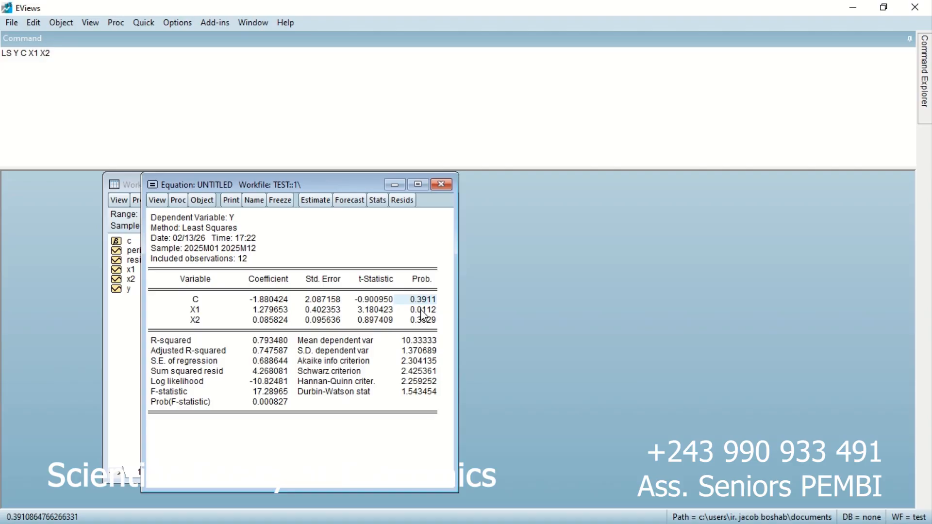
click(421, 310)
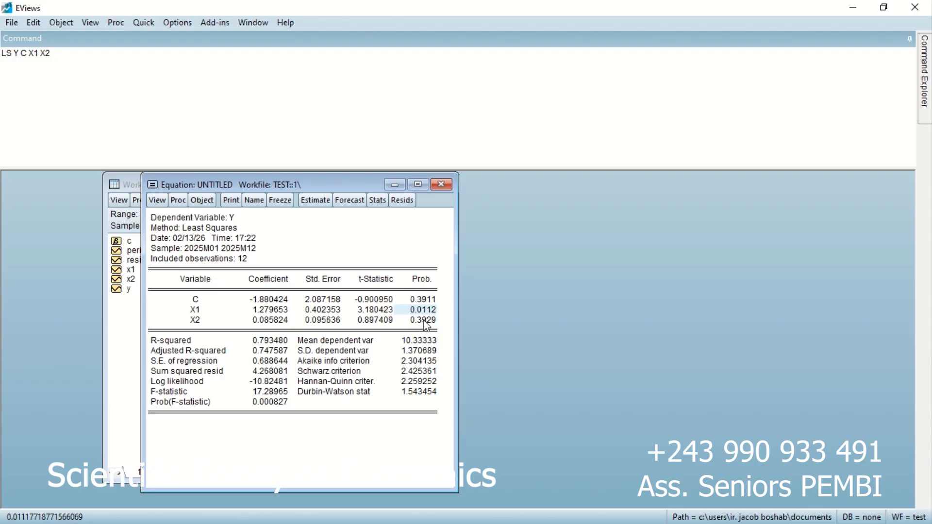
click(426, 322)
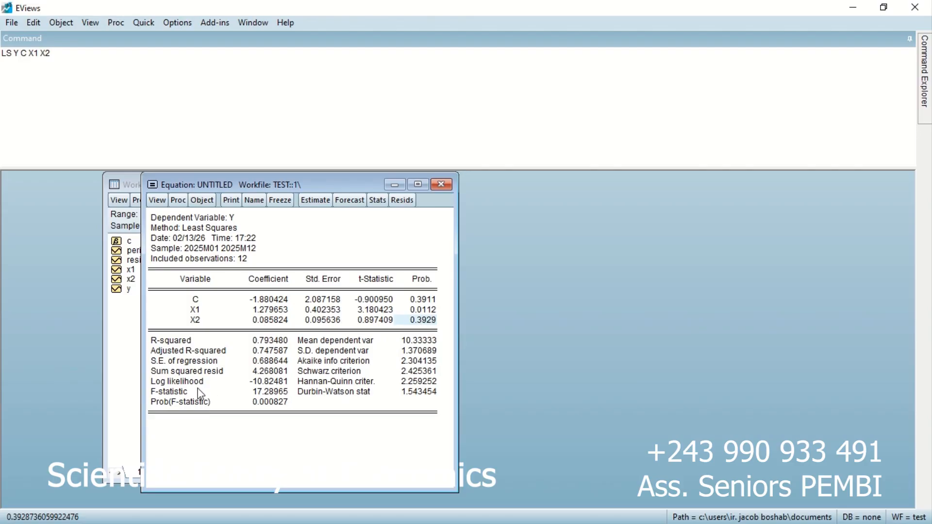
click(193, 354)
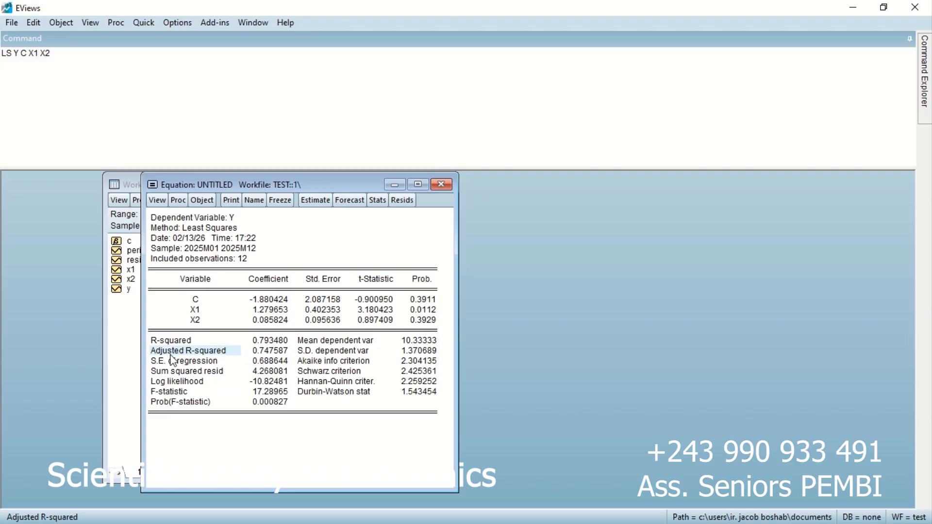
click(262, 342)
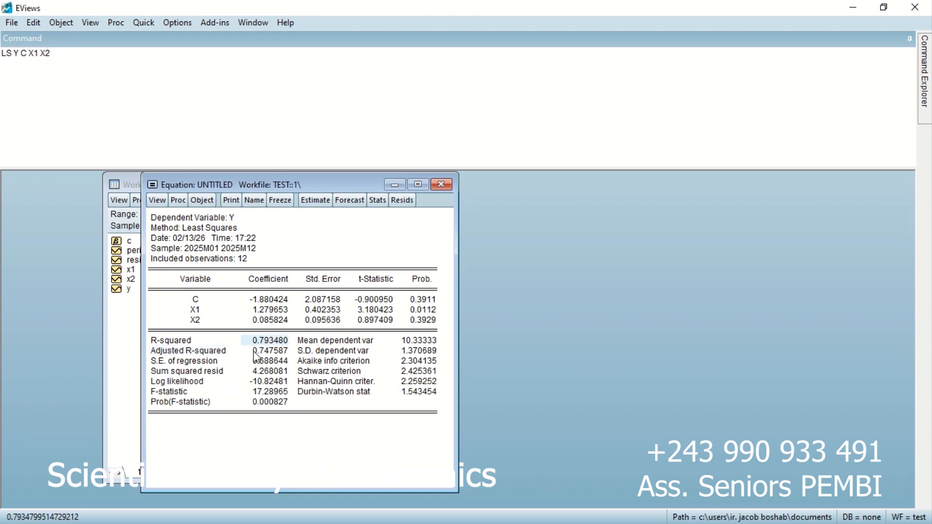
click(258, 351)
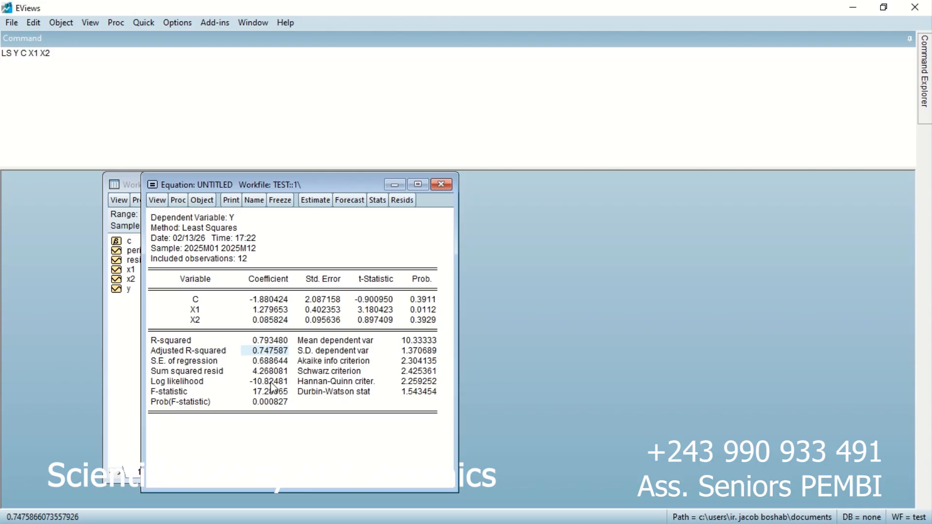
click(177, 393)
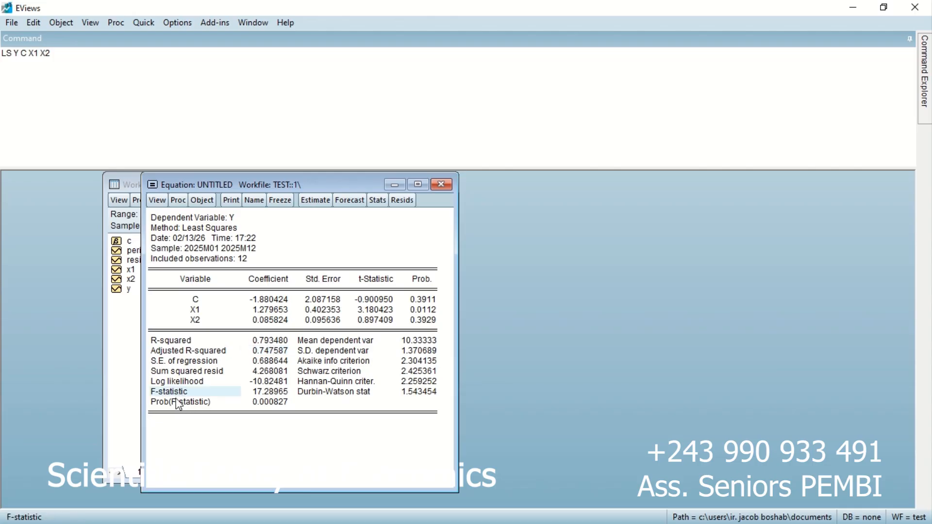
click(176, 401)
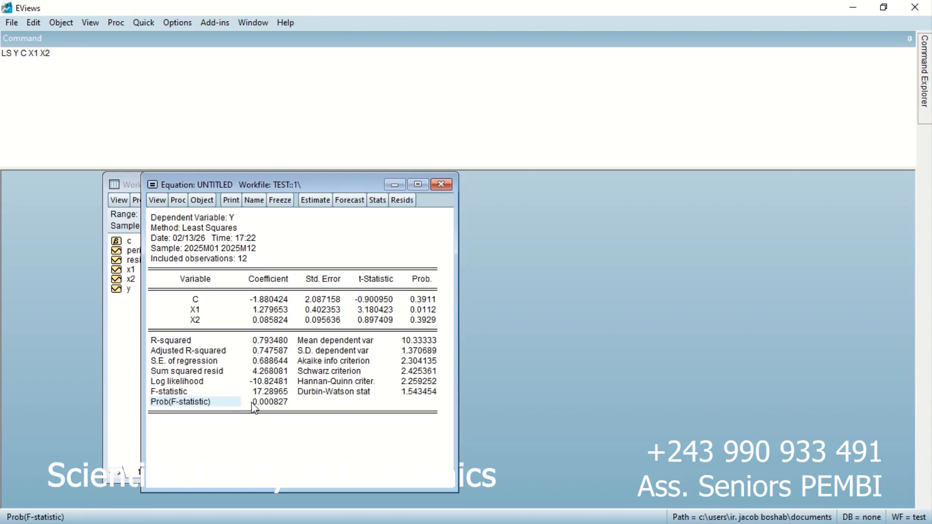
click(278, 406)
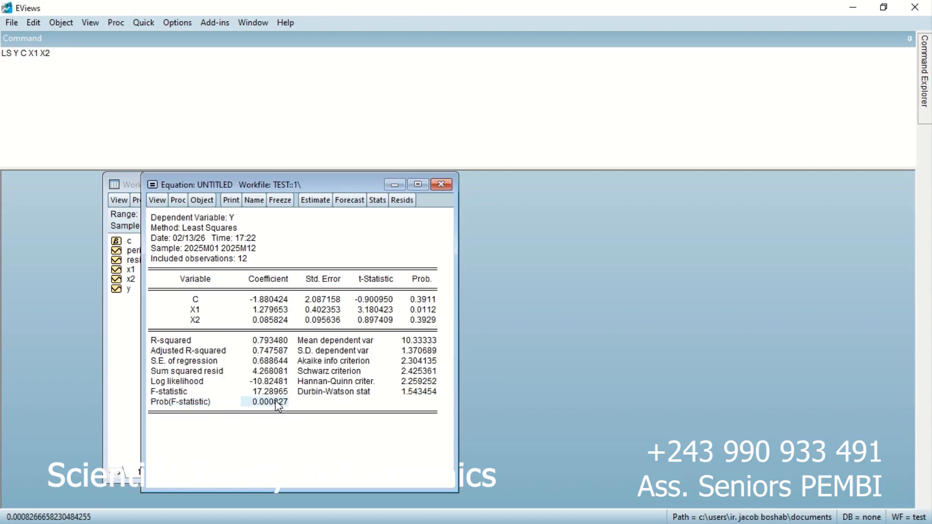